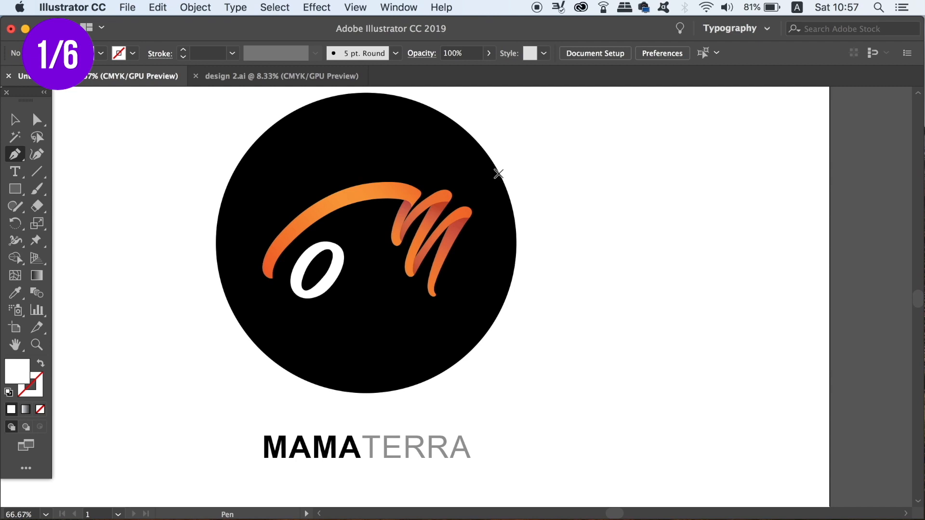
- Draw a two-point straight path with the Pen tool in the blank area beside the circle, and delete it
left_click(552, 306)
left_click(707, 243)
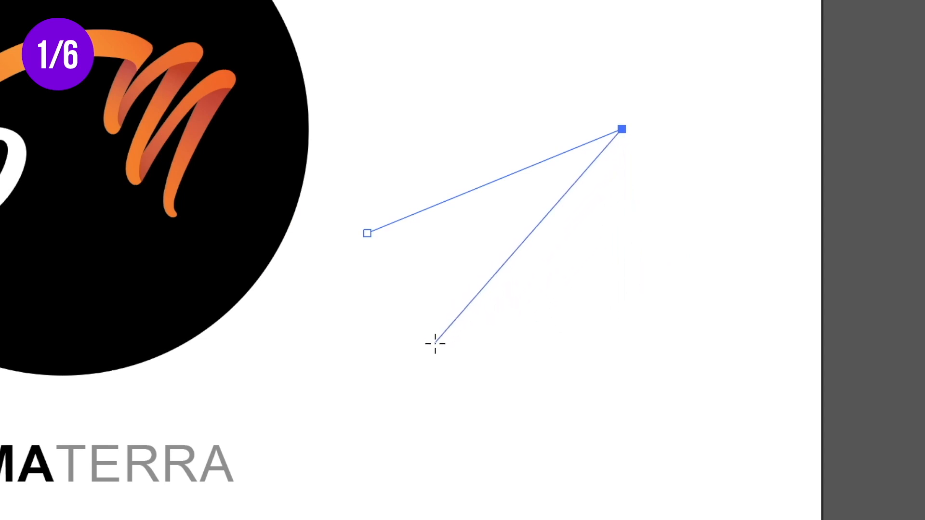
key("p")
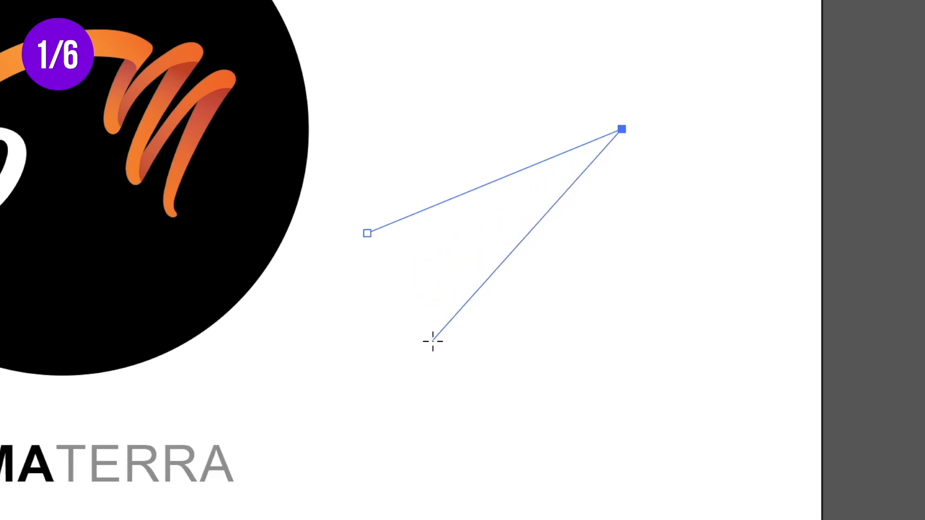
key("Delete")
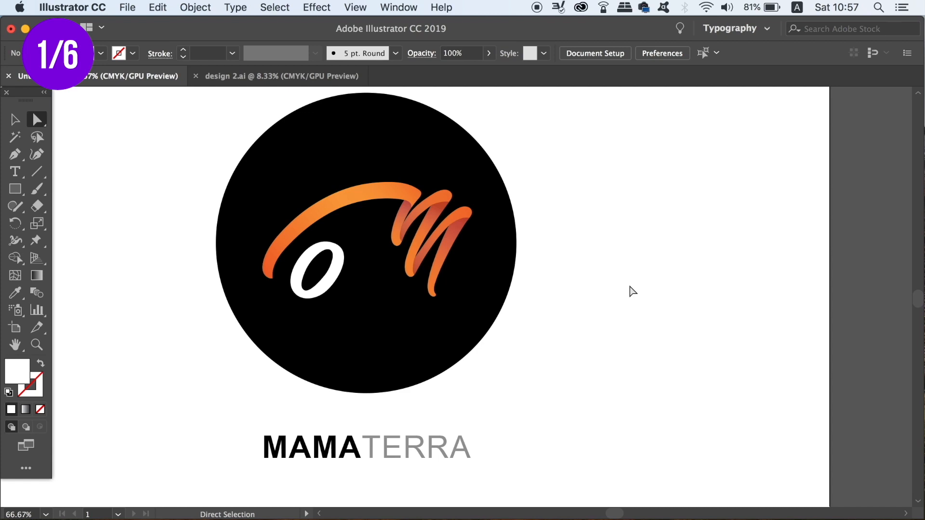
key("i")
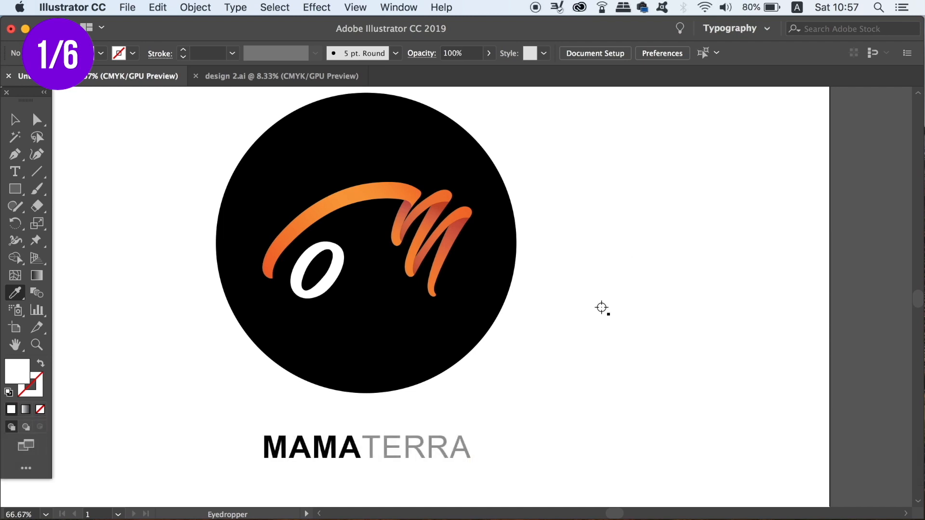
key("b")
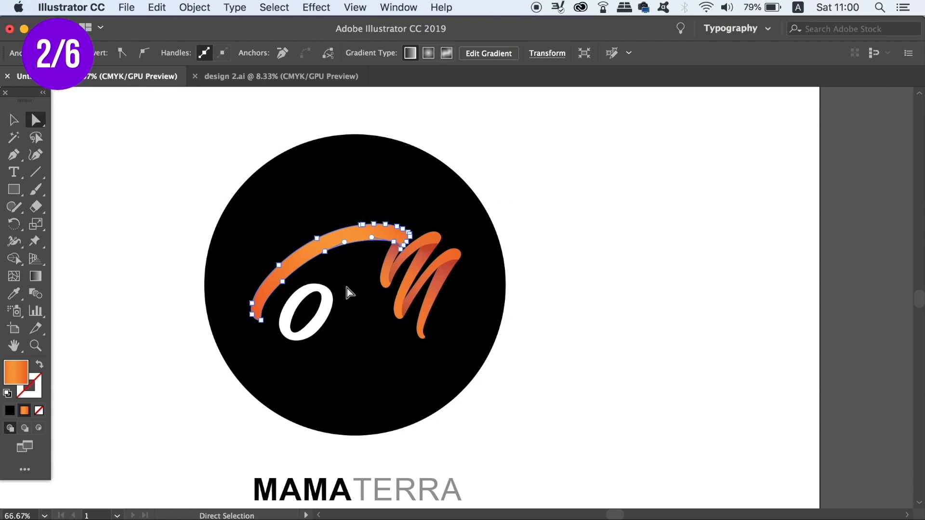
- Set the selection tolerance to 8 px in the Selection & Anchor Display preferences, and clear the selection of the white O
left_click(330, 302)
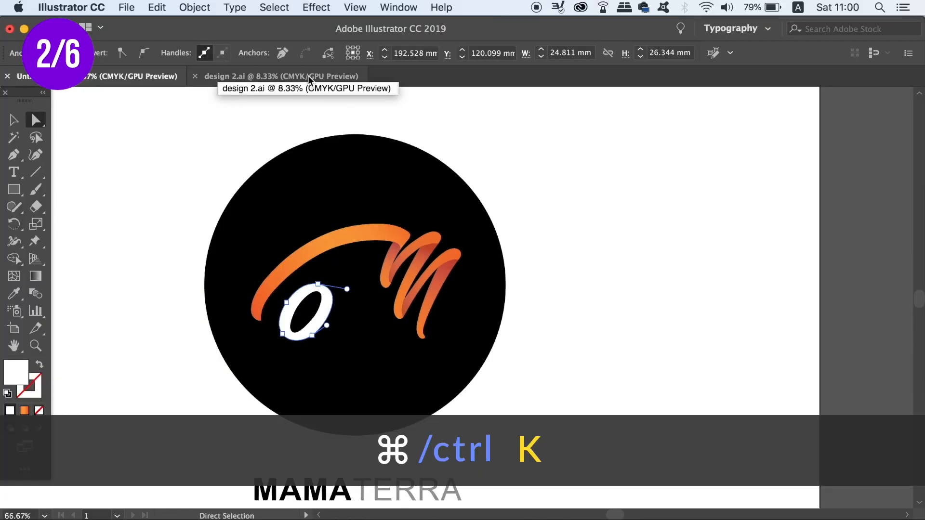
key("super+k")
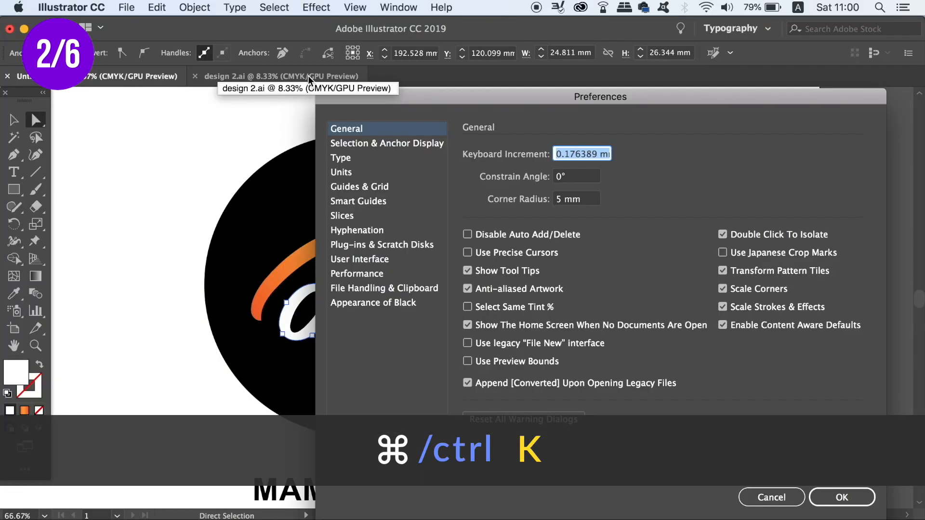
left_click(398, 143)
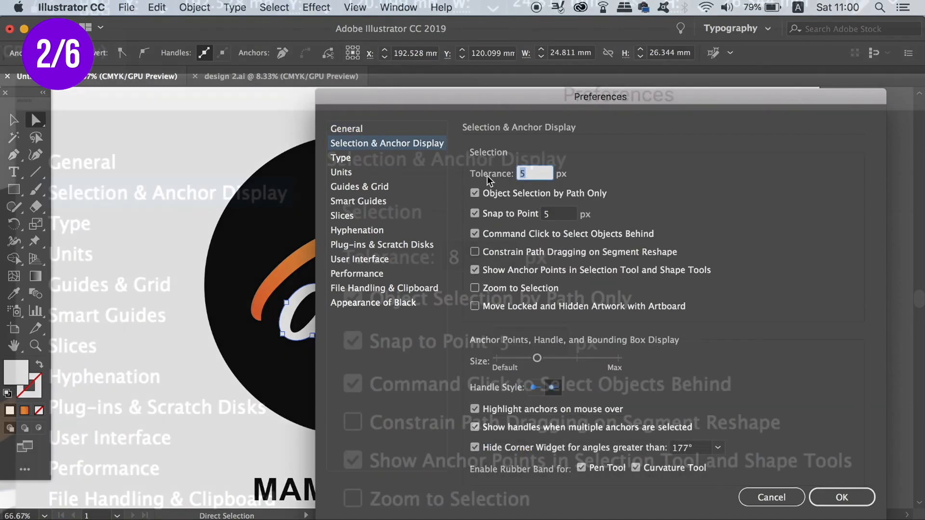
type("8")
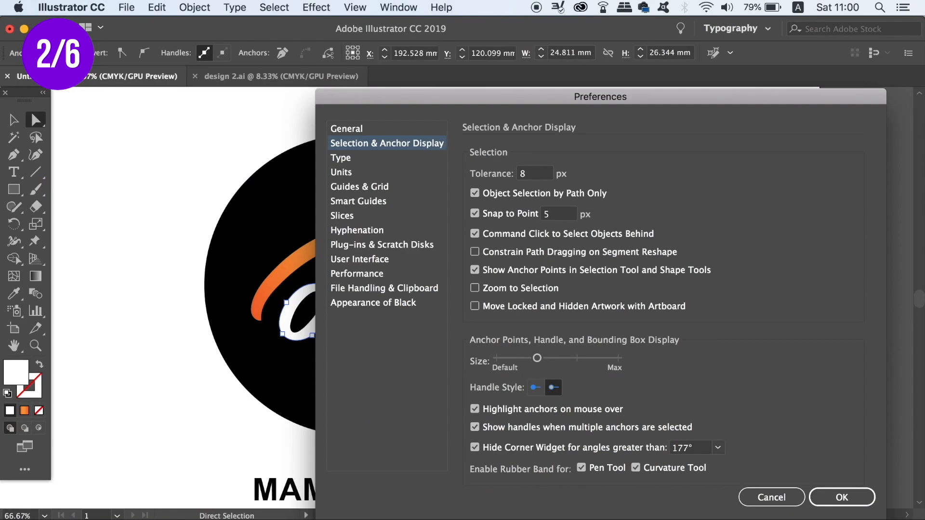
key("Return")
key("super+shift+a")
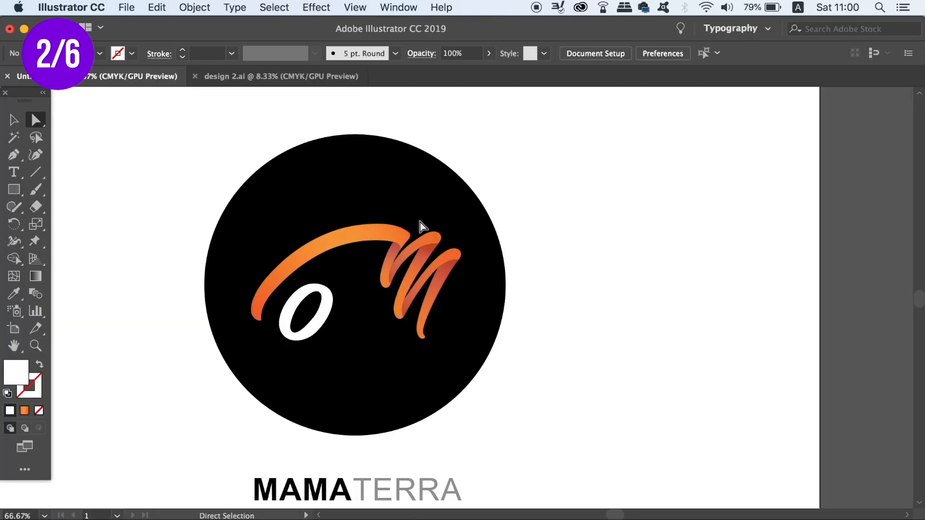
- Set the selection tolerance to 1 px in the Selection & Anchor Display preferences
key("v")
key("super+k")
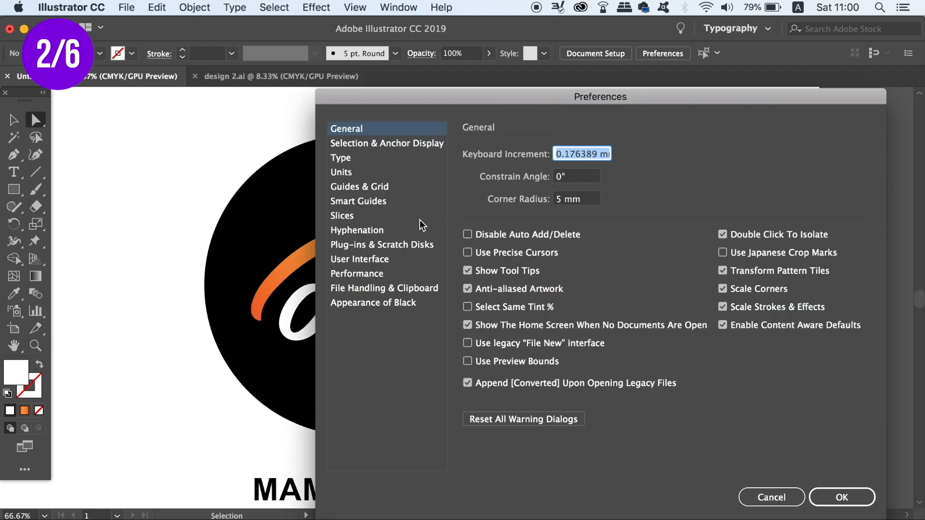
left_click(369, 144)
left_click(509, 173)
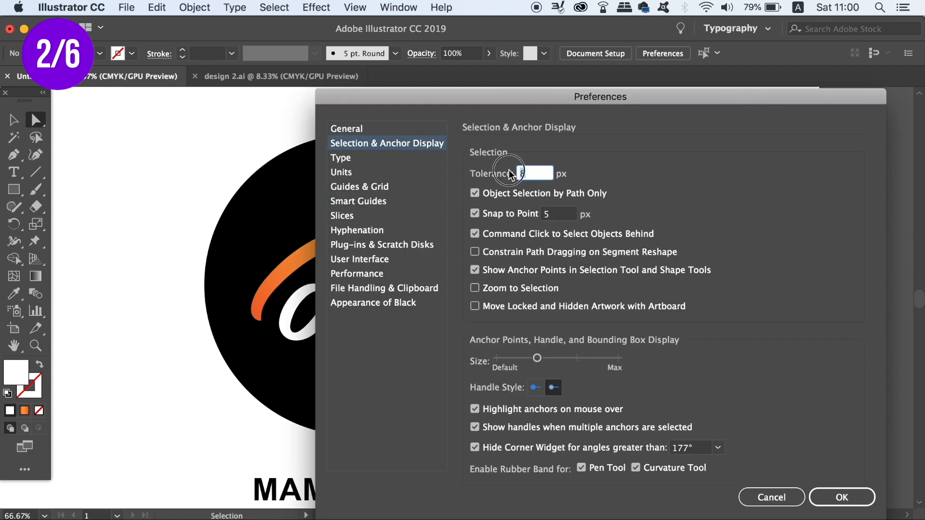
key("Return")
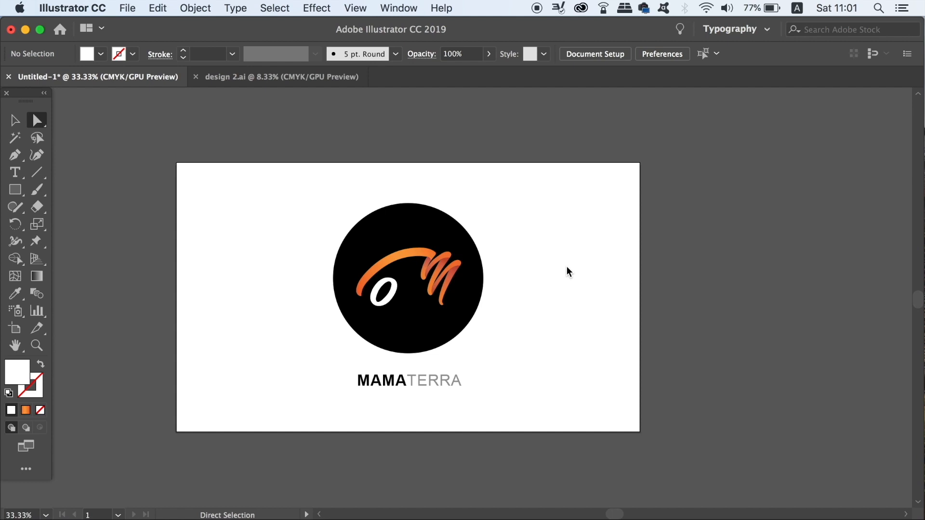
- Select the white O in the logo and examine where the view centres when zooming in and out
key("v")
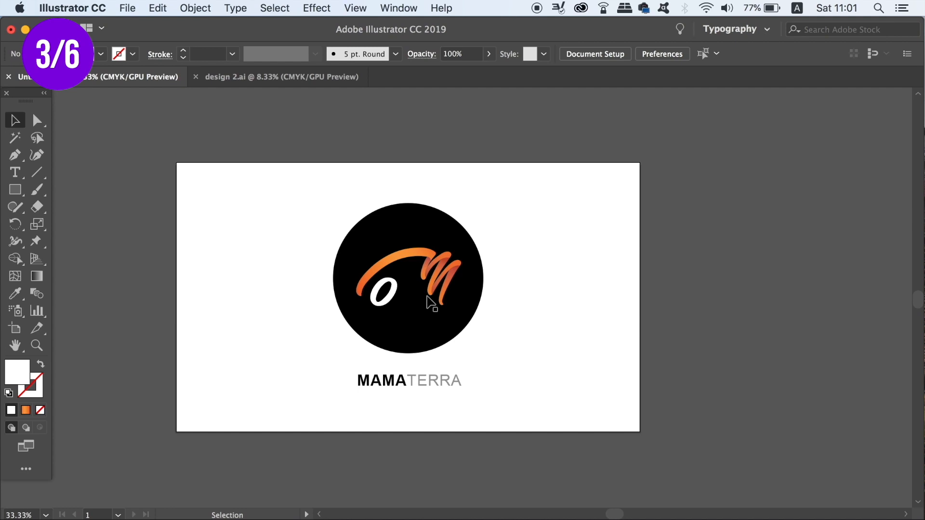
left_click(391, 301)
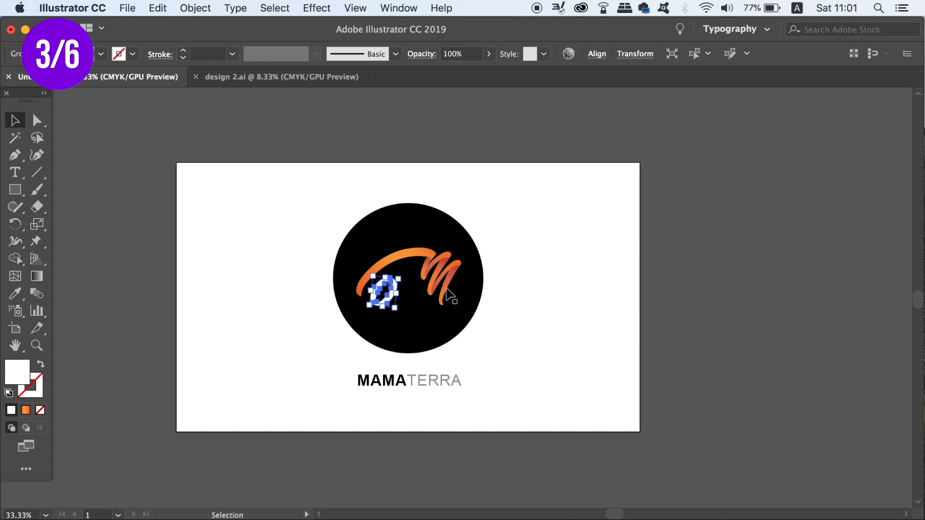
key("space")
left_click_drag(587, 269, 575, 269)
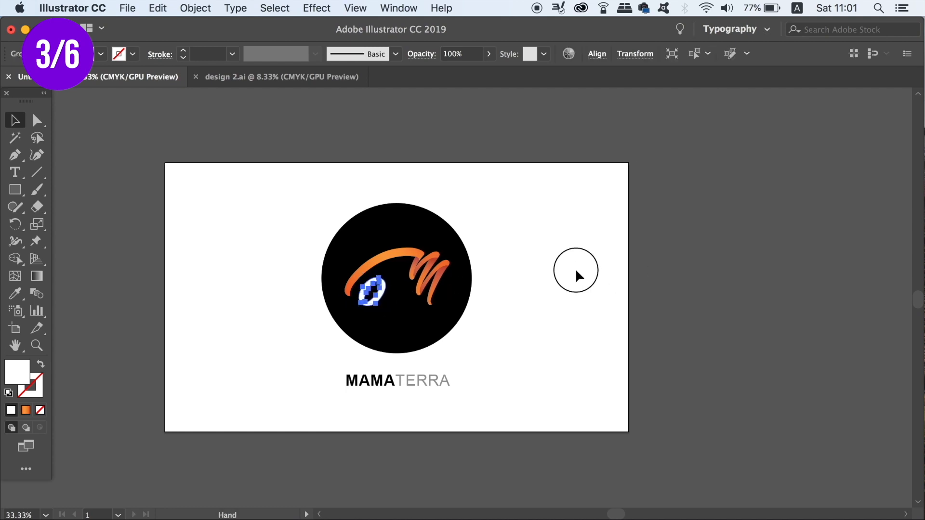
key("super+plus")
key("super+plus")
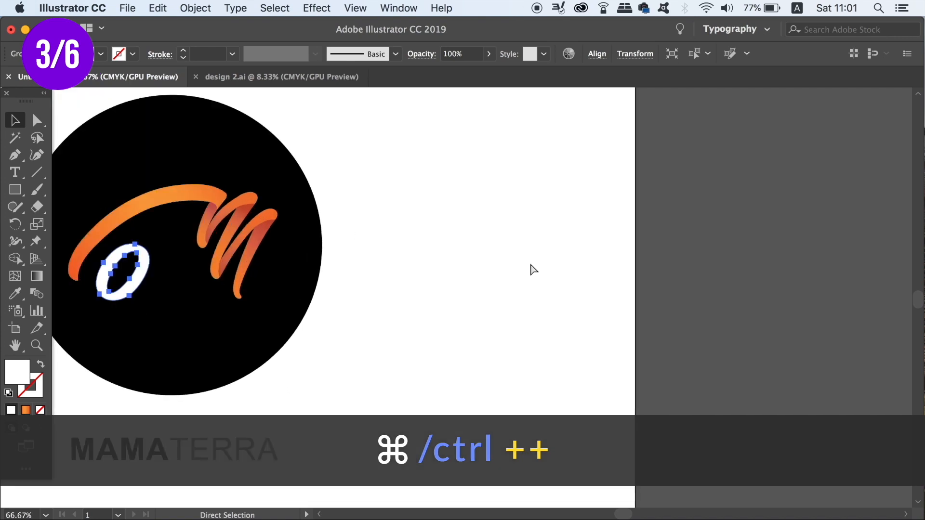
key("super+minus")
key("super+minus")
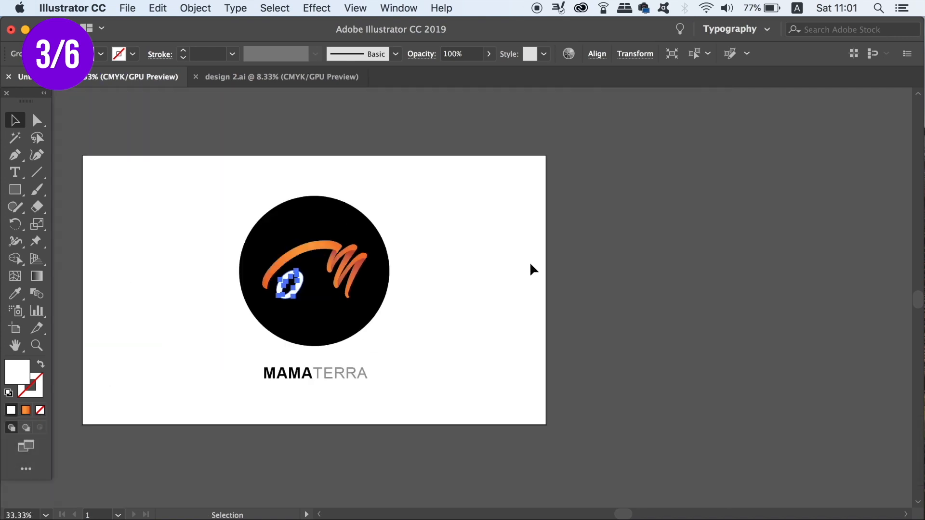
- Enable Zoom to Selection in the Selection & Anchor Display preferences
key("a")
key("super+k")
left_click(382, 141)
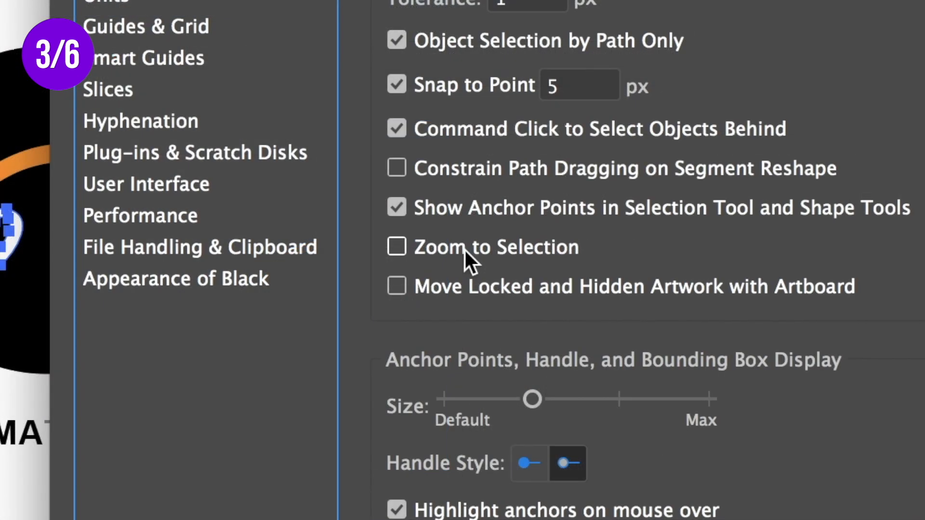
left_click(464, 248)
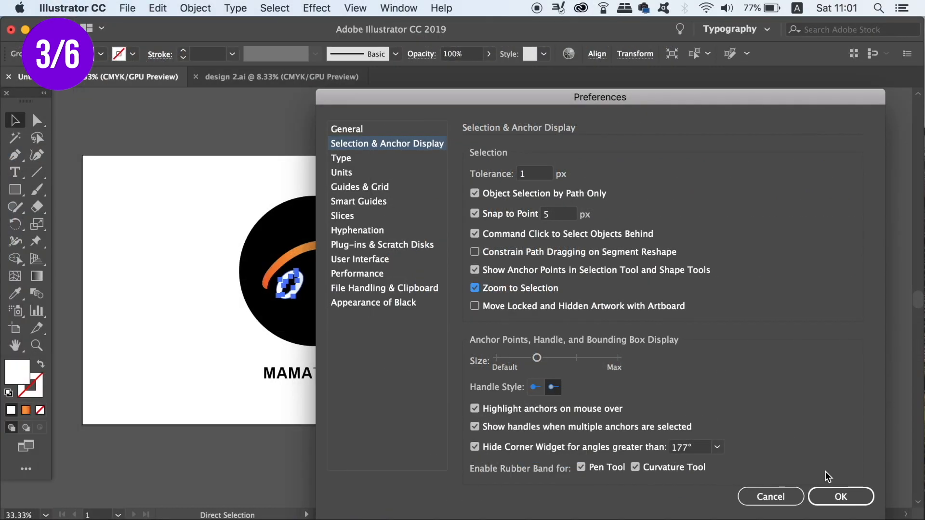
left_click(847, 498)
- Fit the view to 100%, and zoom out and back in with the white O selected to check the centring
key("super+1")
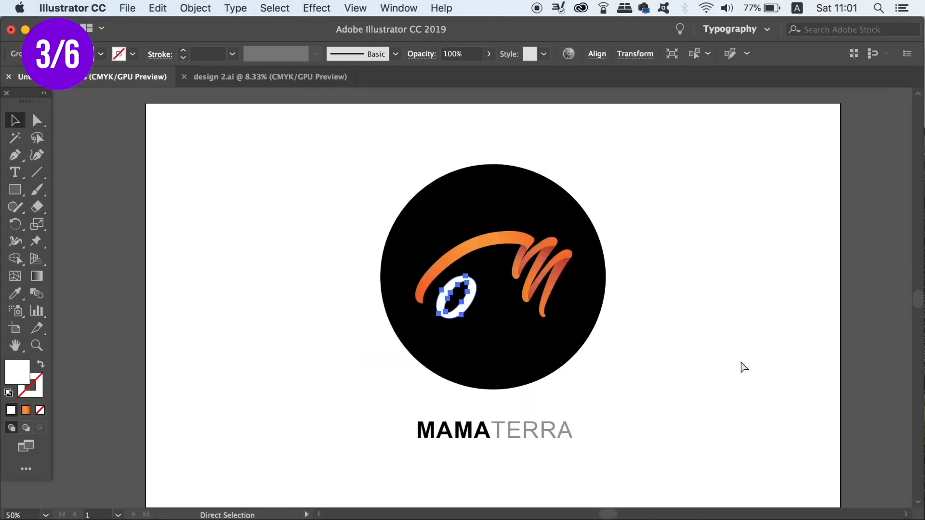
key("super+minus")
key("super+minus")
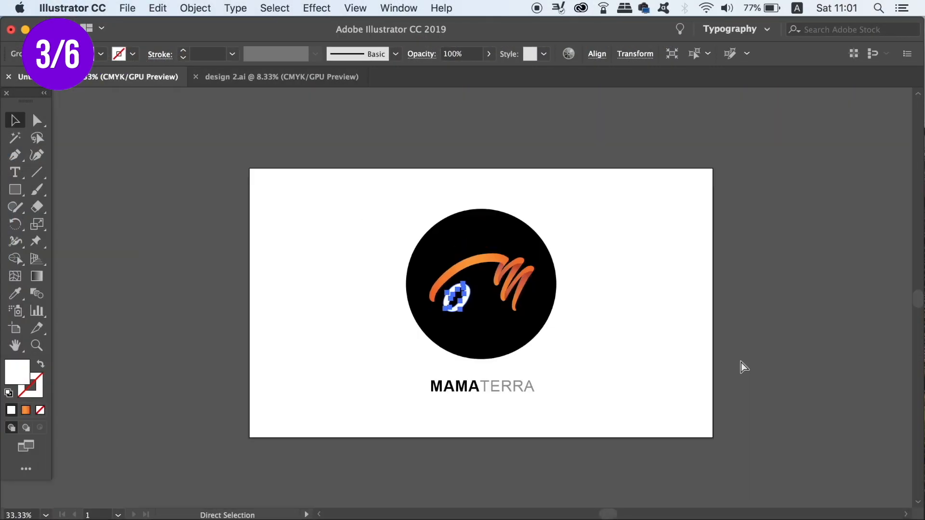
key("super+plus")
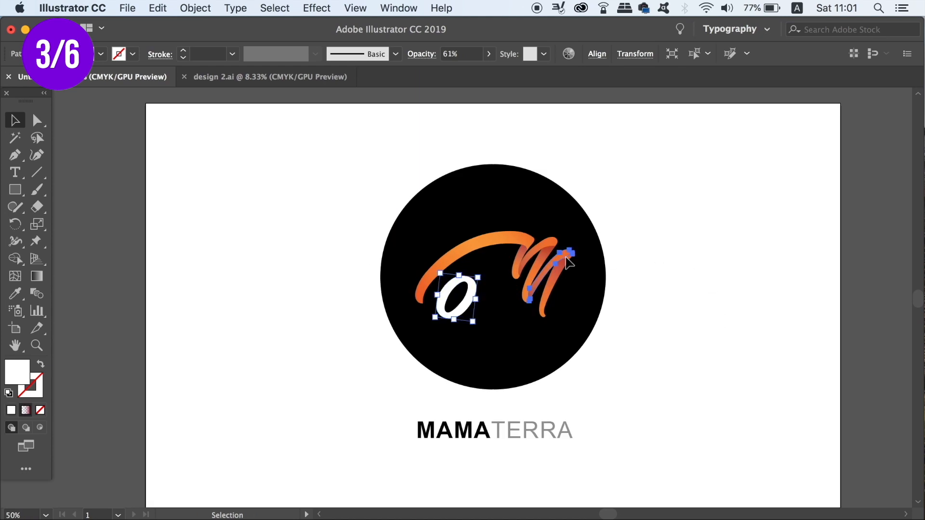
- Select the shading shape on the last stroke of the orange m and examine how zooming in and out follows it
left_click(569, 262)
key("super+shift+a")
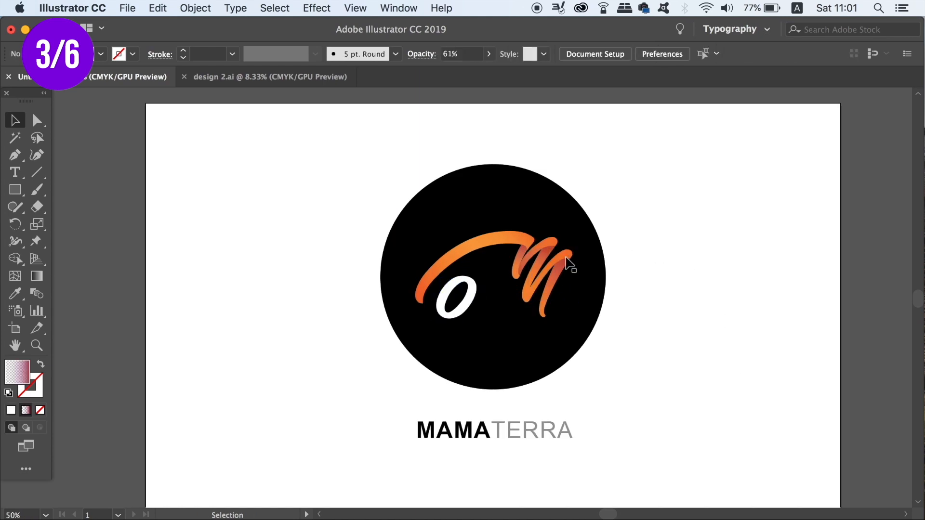
left_click(567, 260)
key("super+equal")
key("super+equal")
key("super+equal")
key("super+equal")
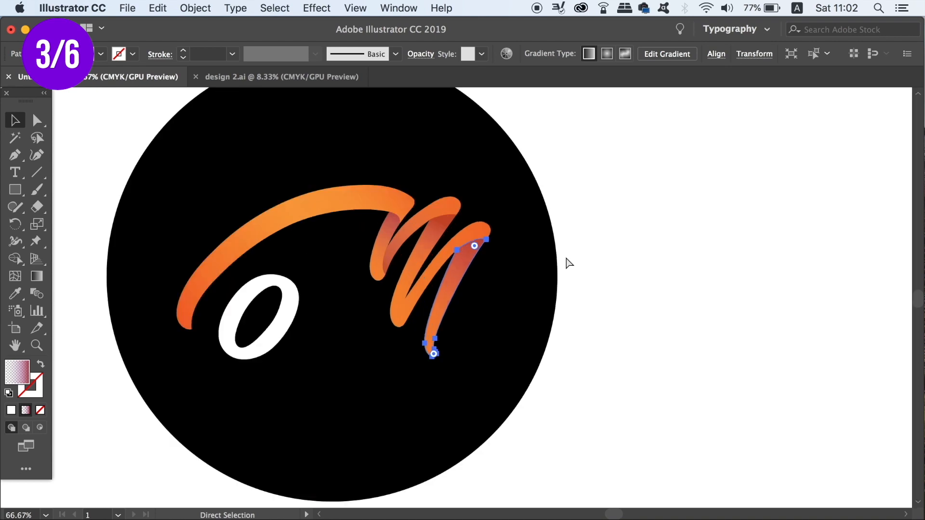
key("super+minus")
key("super+minus")
key("super+minus")
key("super+minus")
left_click(612, 303)
left_click_drag(581, 337, 624, 308)
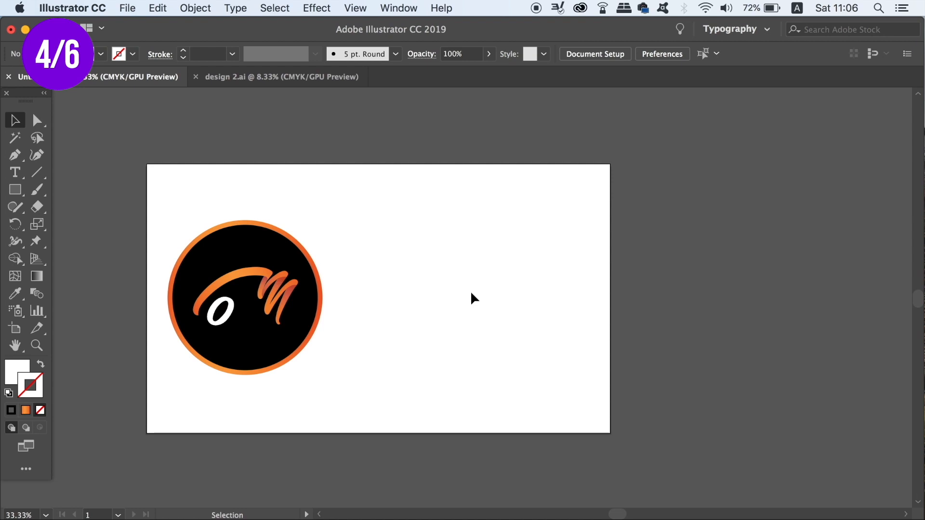
- Isolate the circular logo group and move the orange arc, the white O and a shading shape apart
left_click_drag(177, 213, 331, 373)
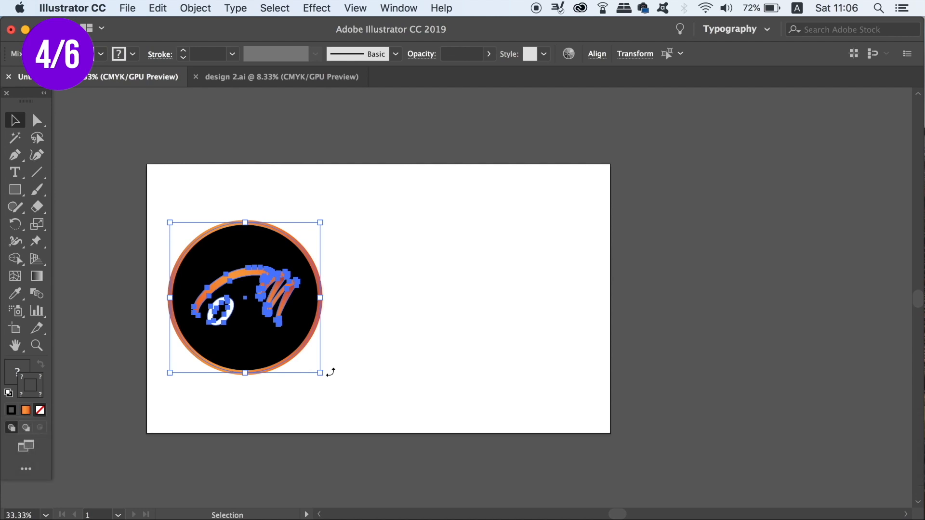
left_click(331, 373)
double_click(227, 310)
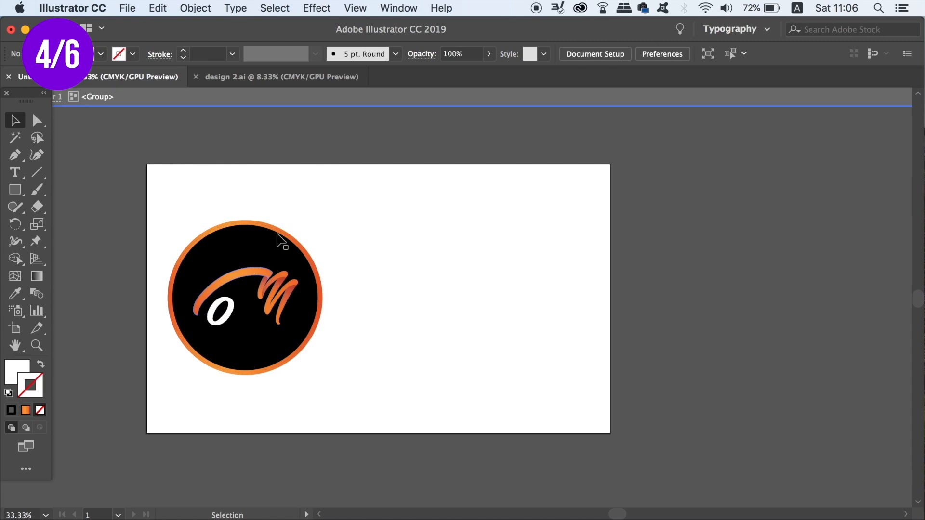
left_click(281, 287)
left_click_drag(280, 288, 236, 266)
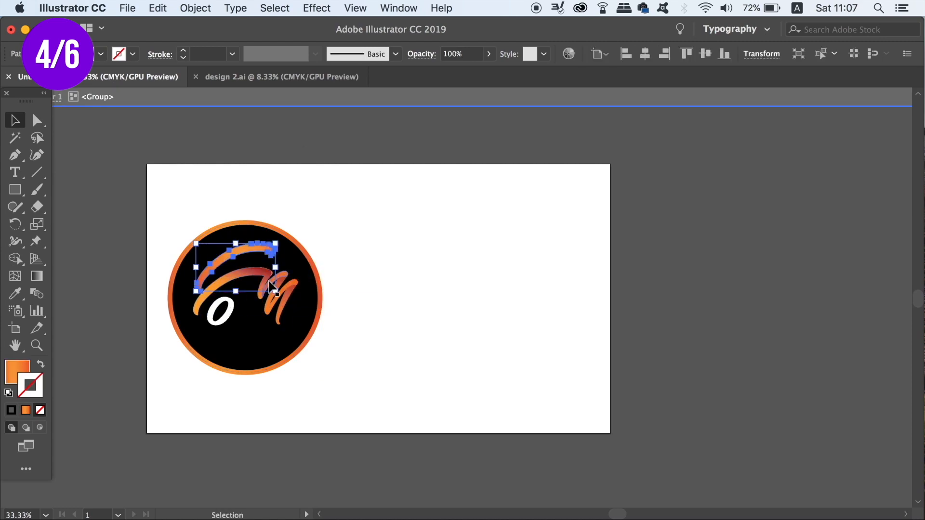
left_click_drag(220, 311, 240, 324)
left_click_drag(291, 308, 311, 310)
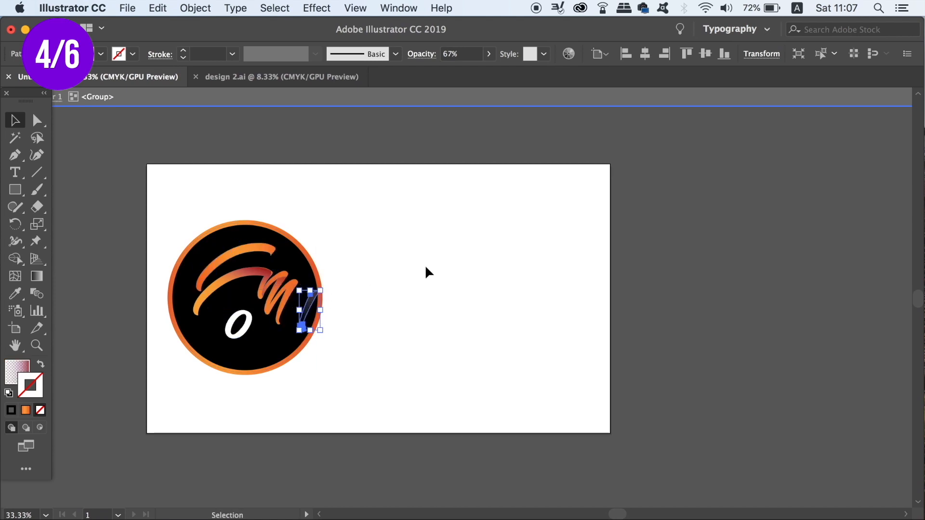
- Try moving the whole logo group outside isolation mode, and undo this and the moves of its parts
left_click(461, 102)
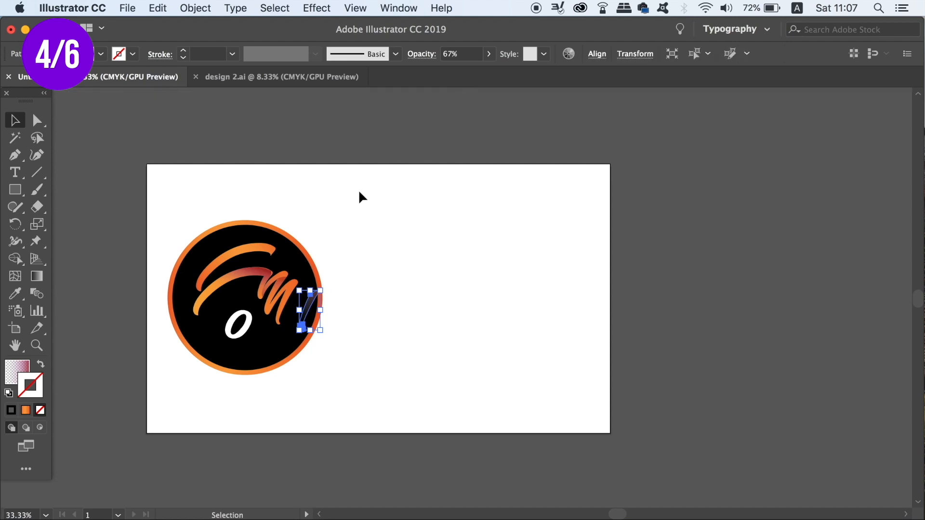
left_click_drag(257, 242, 305, 293)
key("super+z")
key("super+z")
key("super+z")
key("super+z")
key("super+z")
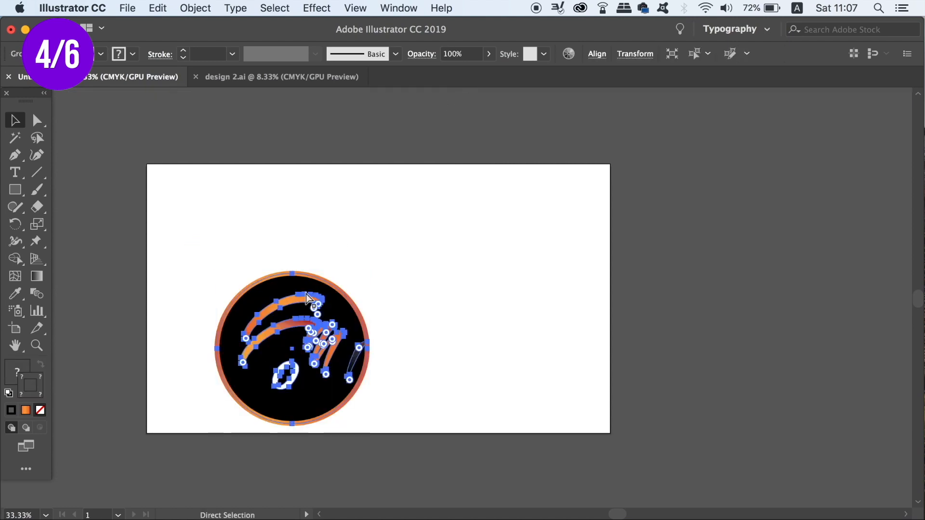
key("v")
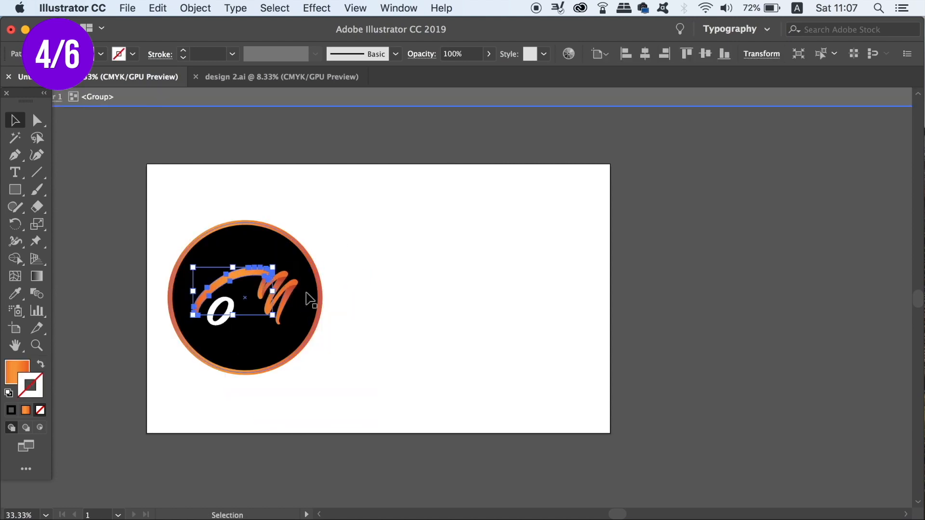
left_click(503, 179)
left_click(516, 103)
- Set the keyboard increment preference to 0.3 mm
key("a")
key("super+k")
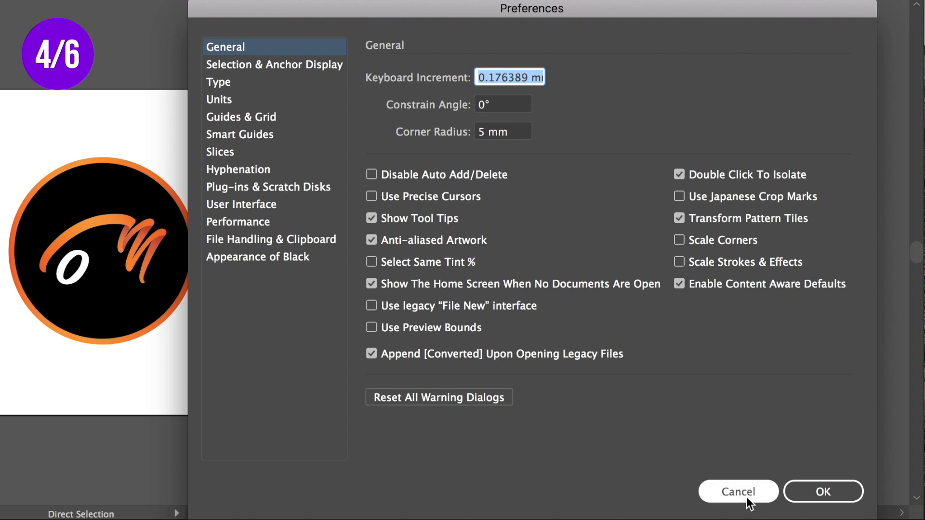
type("0.3")
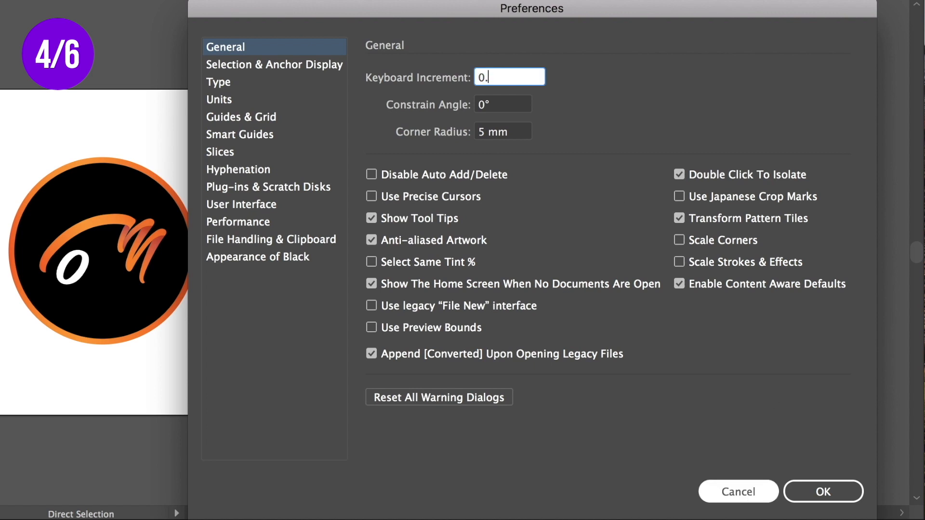
key("Return")
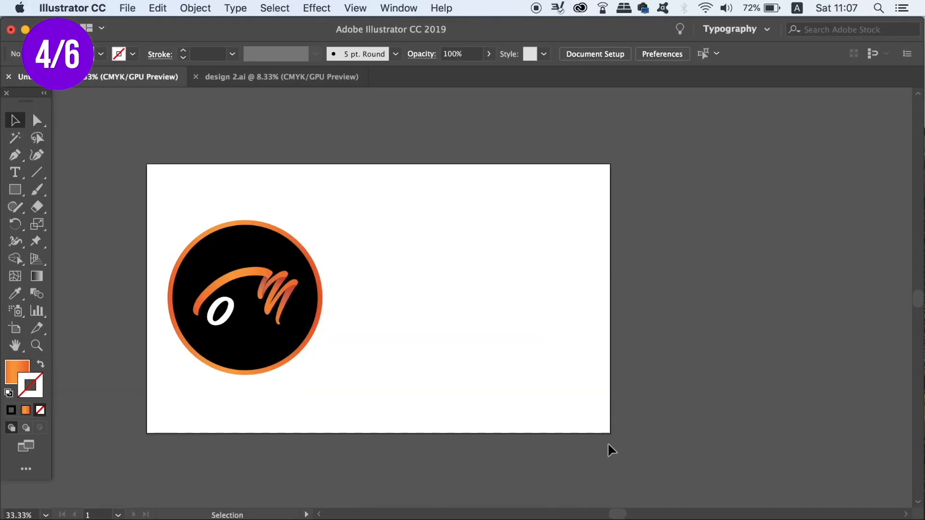
- Nudge the whole circular logo group three keyboard increments to the right and deselect it
left_click(262, 367)
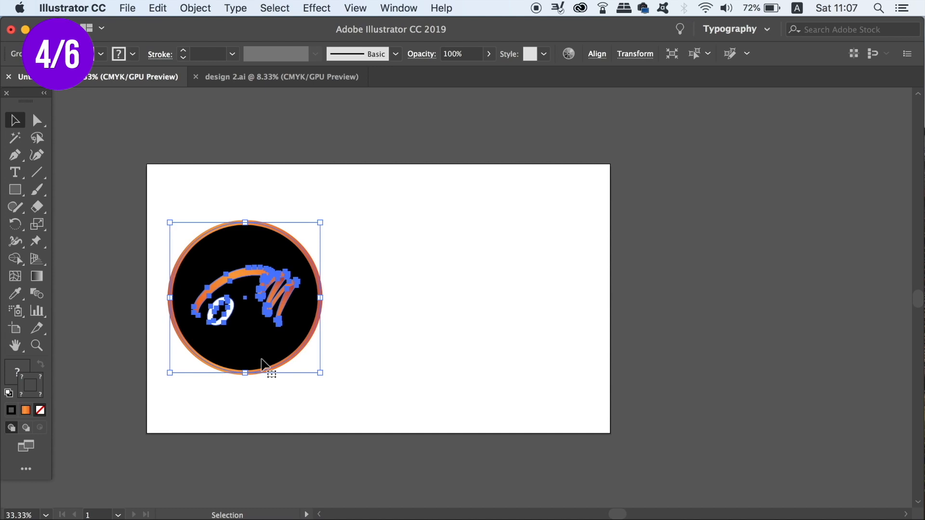
key("Right")
key("Right")
key("Right")
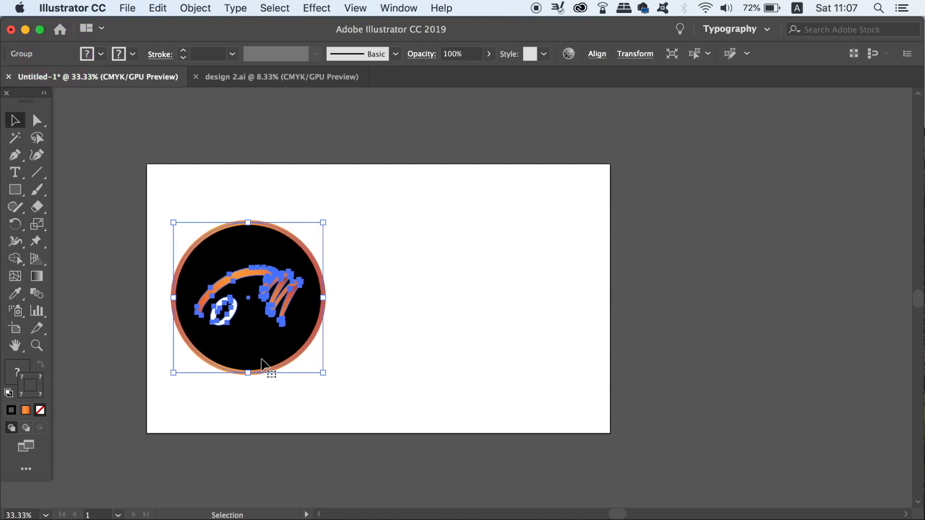
left_click(241, 453)
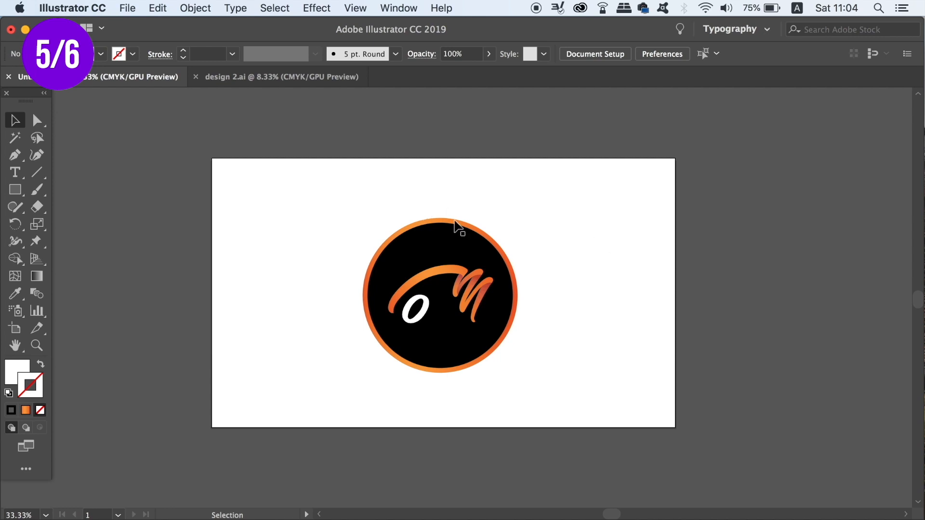
- Place a copy of the circular logo on the right half of the artboard and scale it down to about a quarter size
left_click_drag(367, 249, 517, 361)
left_click_drag(486, 313, 584, 305)
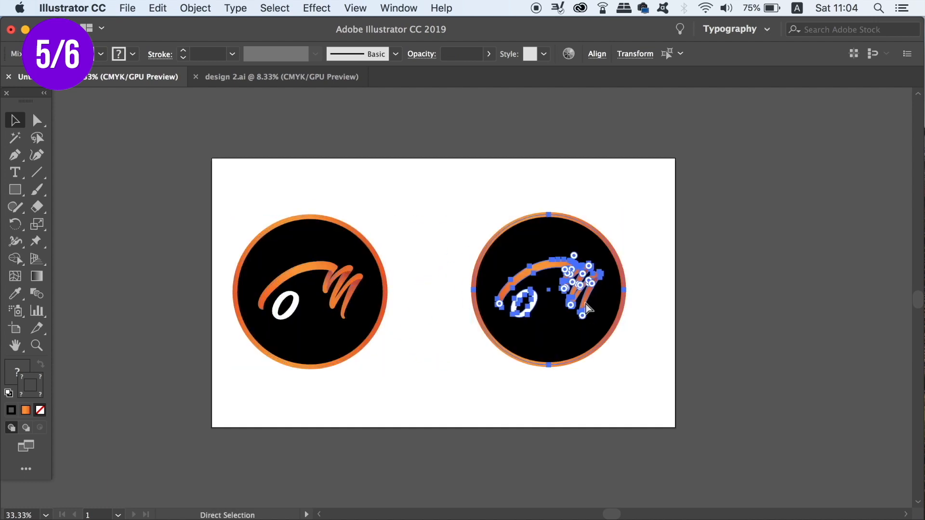
left_click_drag(621, 212, 567, 270)
left_click(646, 258)
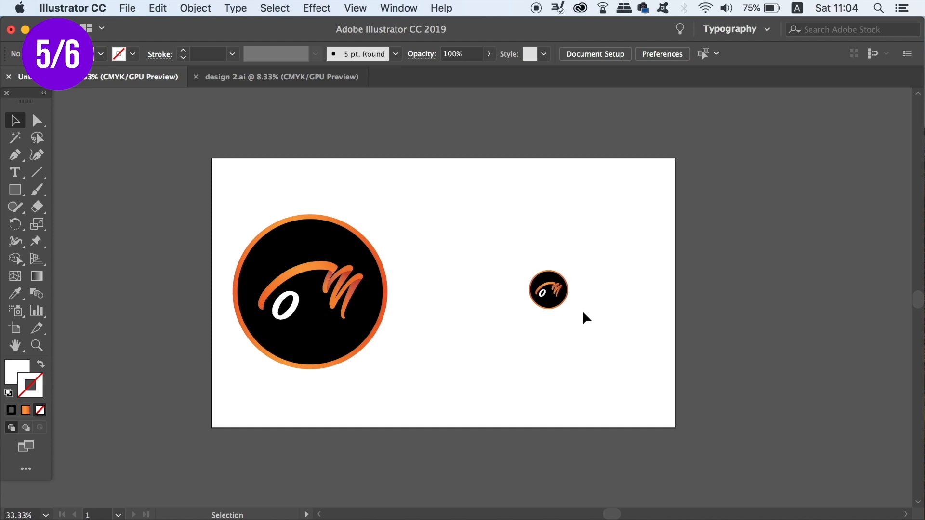
- Examine the outline thickness of the scaled-down logo up close and compare it with the large logo
key("super+equal")
key("super+equal")
key("super+equal")
key("super+equal")
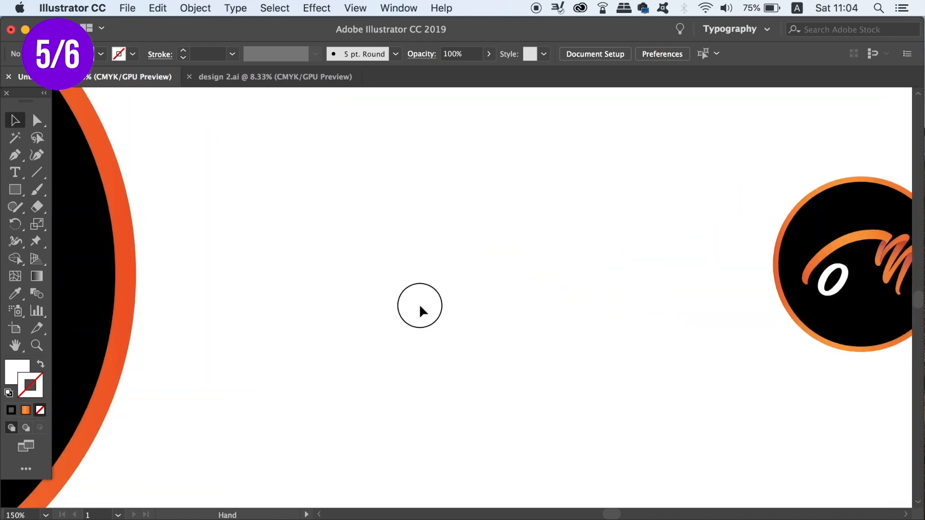
scroll(421, 310, "right", 5)
key("super+equal")
left_click_drag(339, 300, 279, 302)
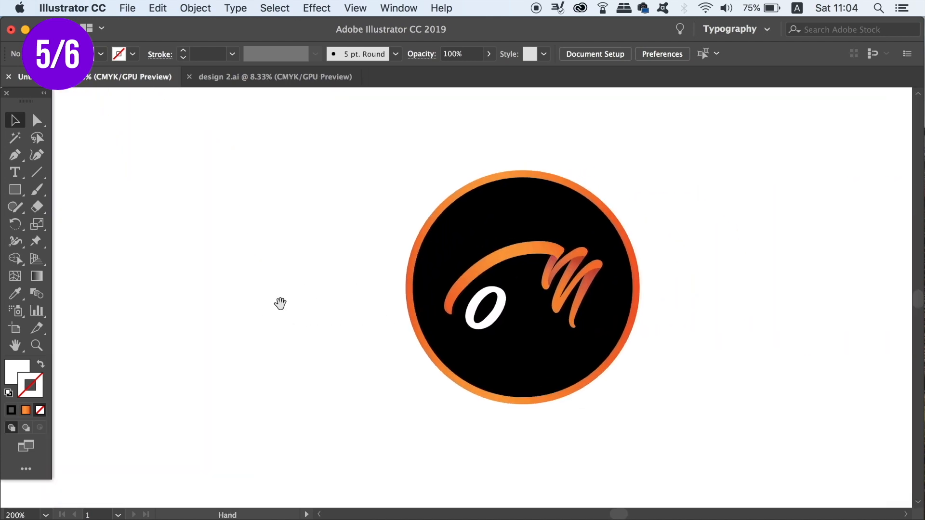
key("super+minus")
key("super+minus")
key("super+minus")
key("super+minus")
key("super+minus")
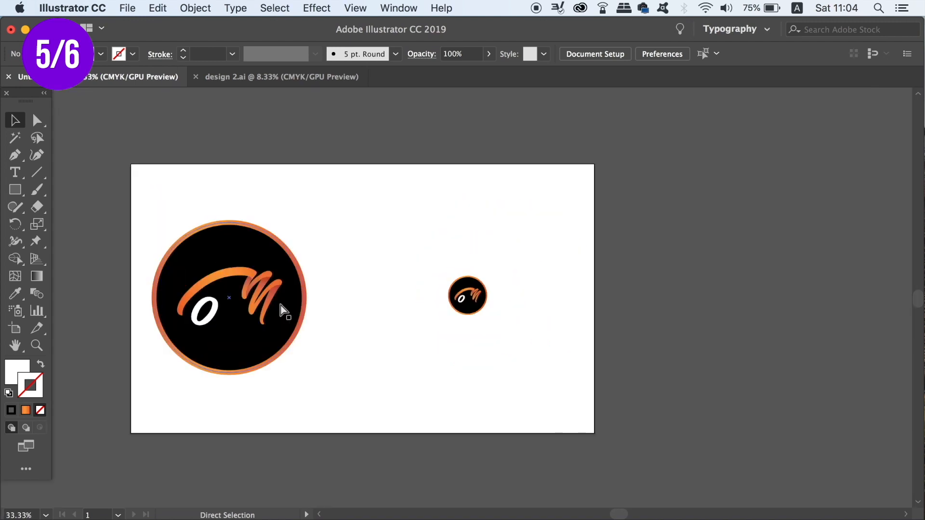
- Turn off the Scale Corners and Scale Strokes & Effects preferences
key("super+k")
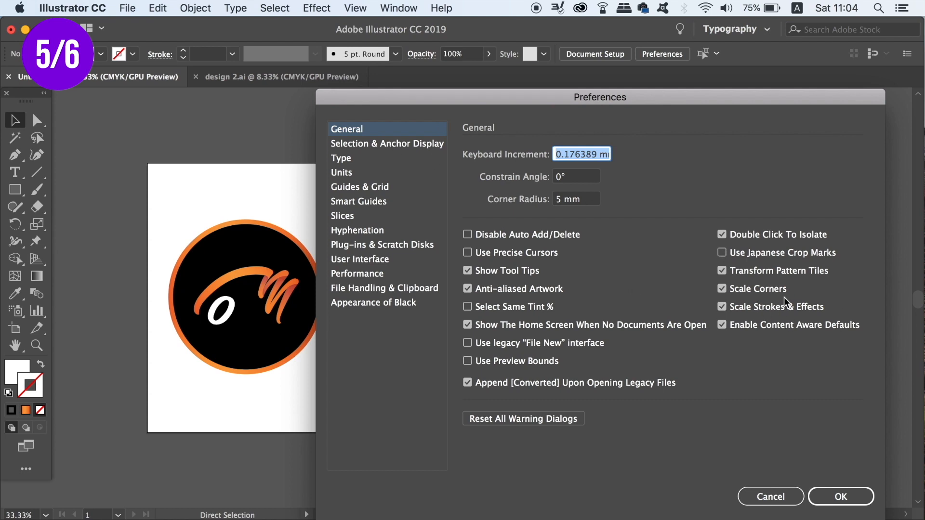
left_click(797, 306)
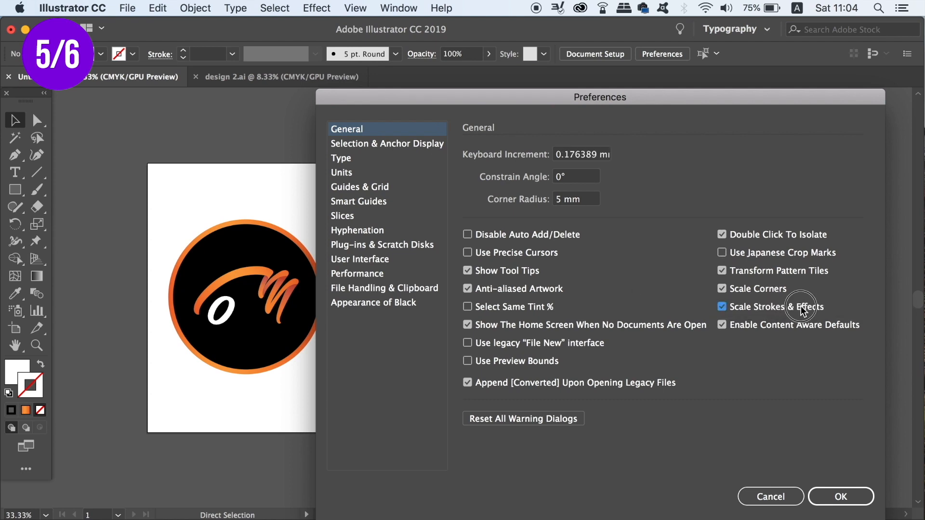
left_click(790, 293)
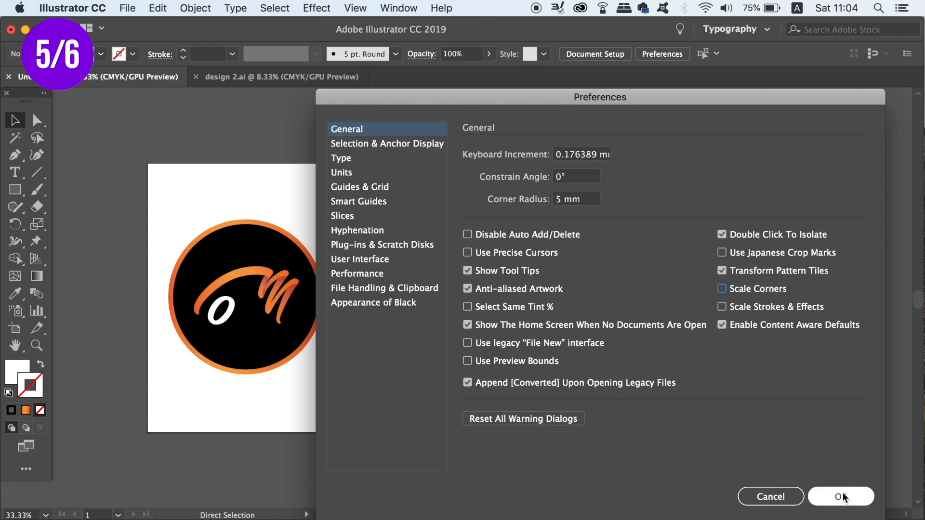
left_click(824, 496)
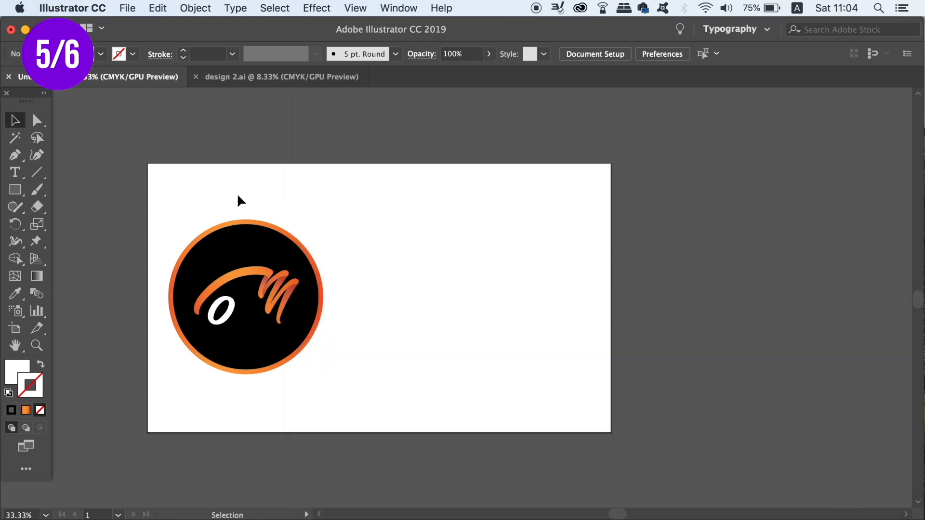
- Duplicate the circular logo to the right, scale the copy down to a small badge and inspect its outline up close
left_click_drag(314, 352, 345, 371)
left_click_drag(284, 310, 499, 311)
left_click_drag(538, 219, 499, 282)
left_click(537, 288)
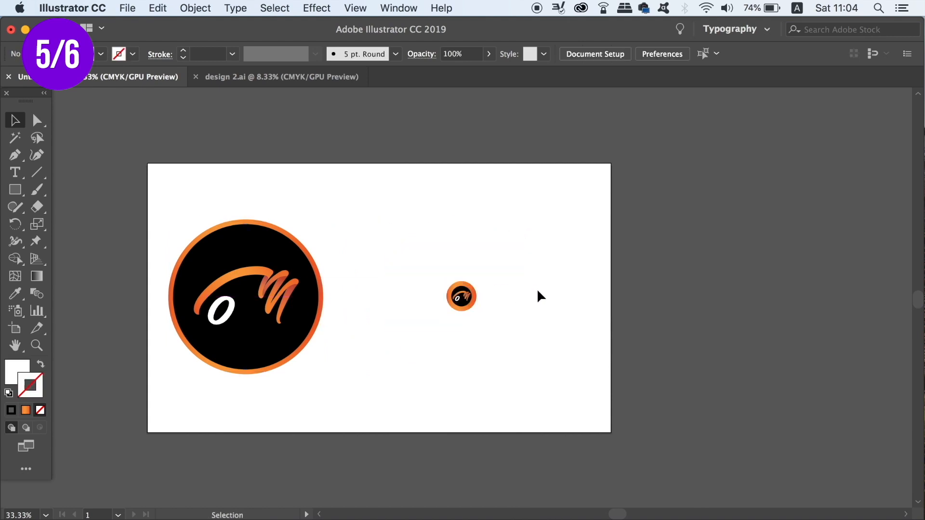
key("super+=")
key("super+=")
key("super+=")
key("super+=")
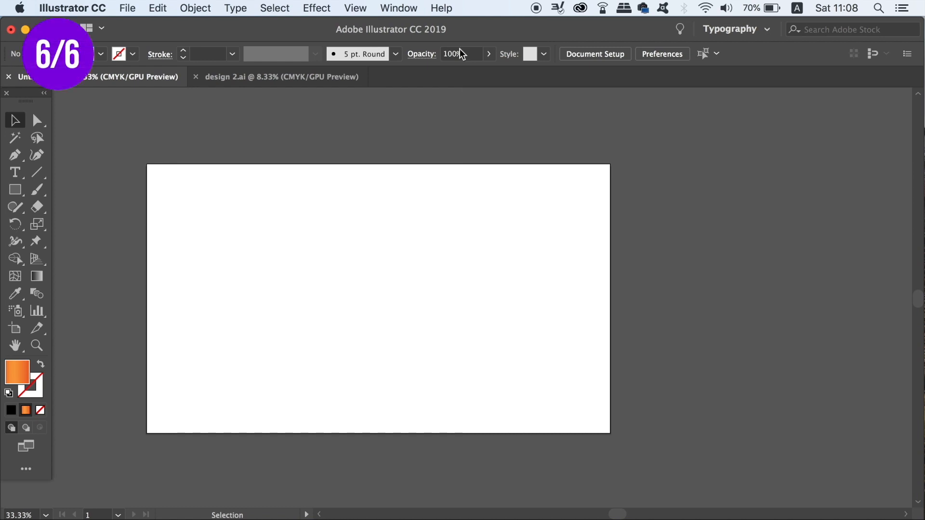
- Show the Appearance and Pathfinder panels and dock Pathfinder directly below Appearance
left_click(399, 8)
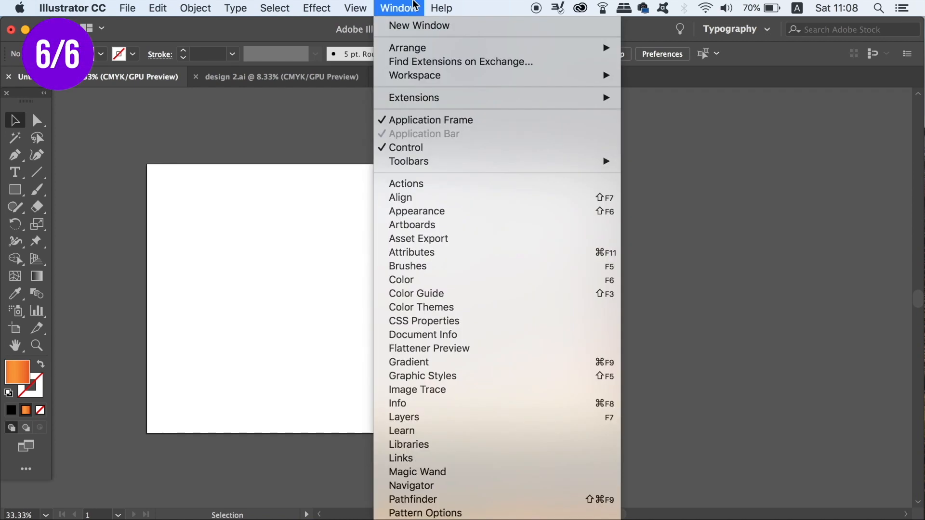
left_click(472, 212)
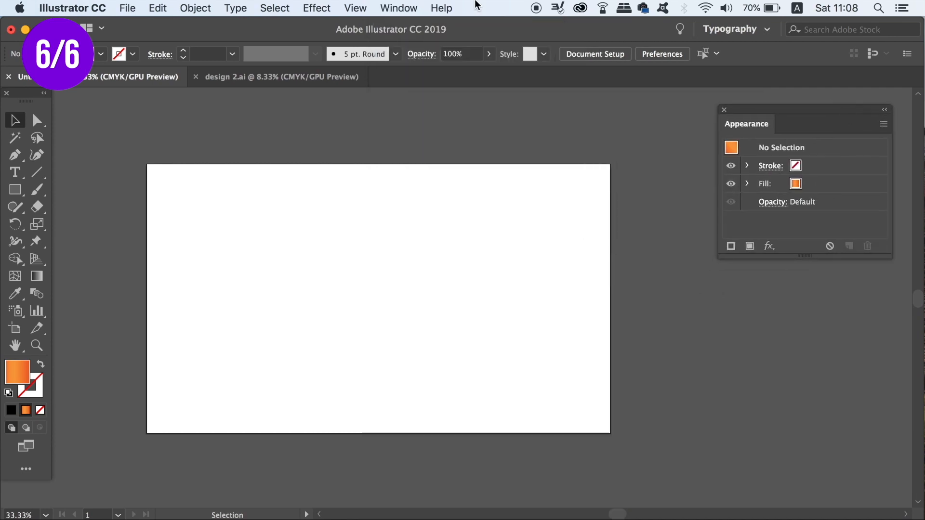
left_click(399, 8)
scroll(491, 210, "down", 10)
left_click(568, 294)
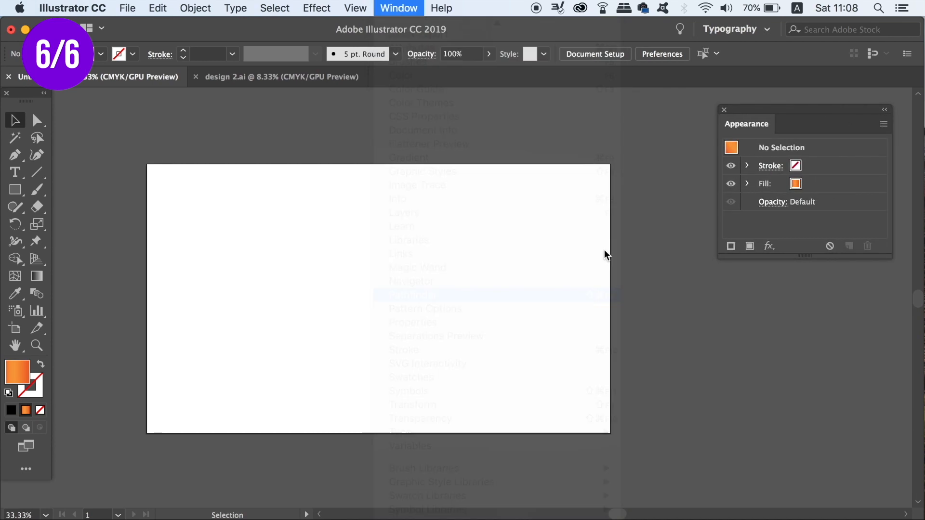
left_click_drag(613, 241, 744, 259)
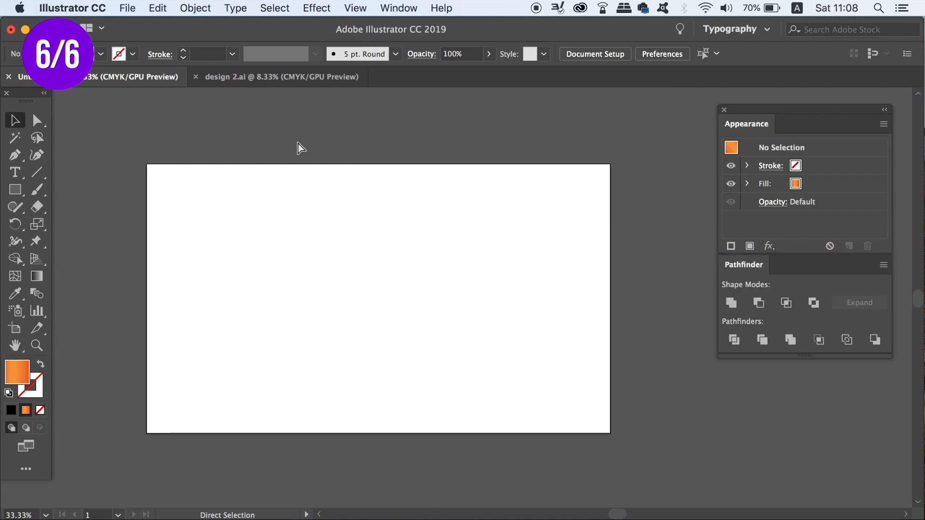
- Set the keyboard increment preference to 0.25 mm
key("super+k")
left_click_drag(753, 101, 562, 96)
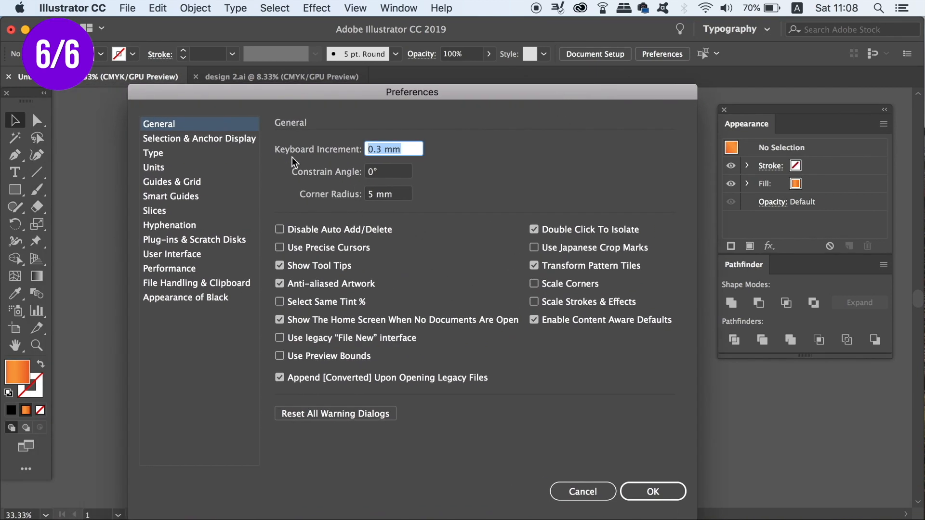
left_click(410, 149)
left_click_drag(410, 150, 361, 149)
type("0.25")
left_click(652, 491)
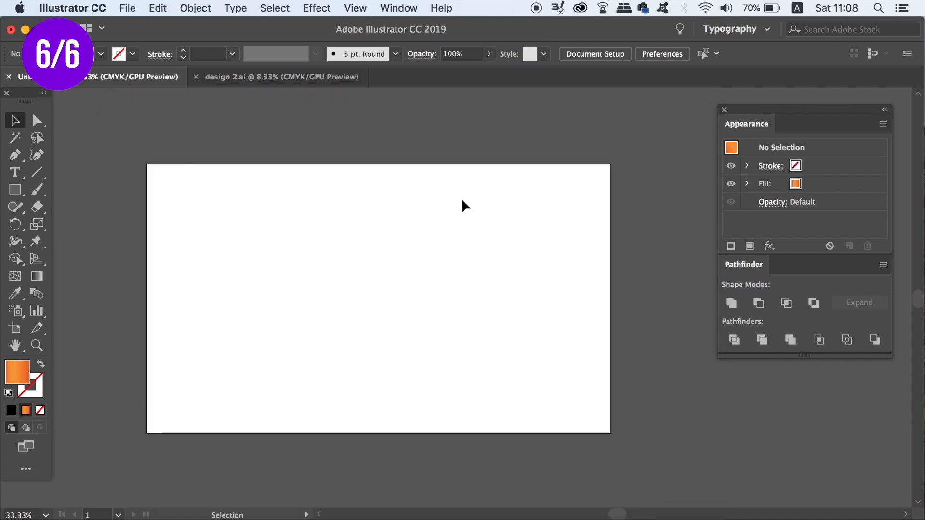
- Export the Illustrator settings to the Desktop as "logo designing 2018"
left_click(158, 8)
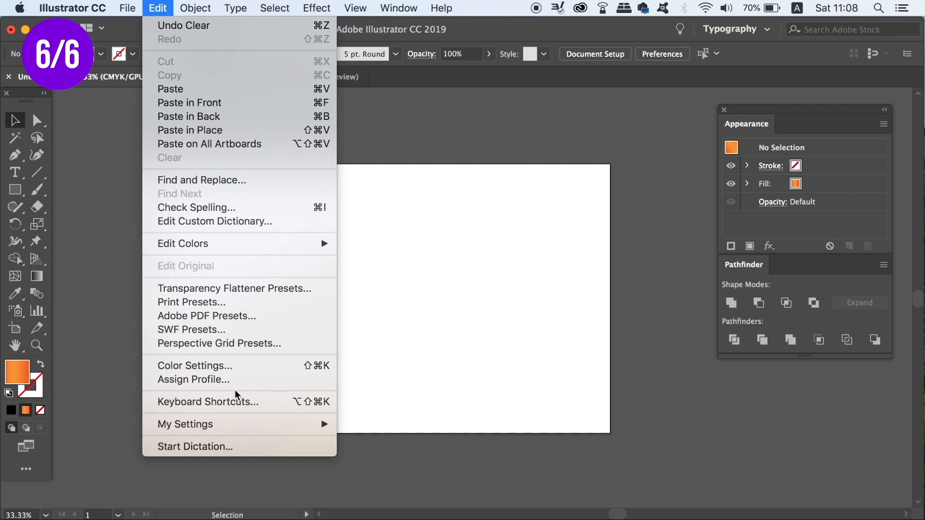
mouse_move(240, 422)
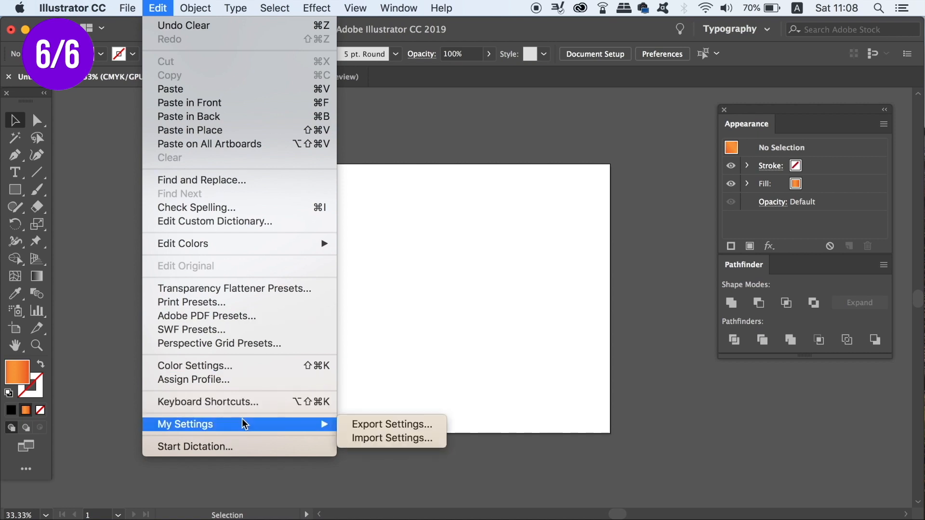
left_click(389, 424)
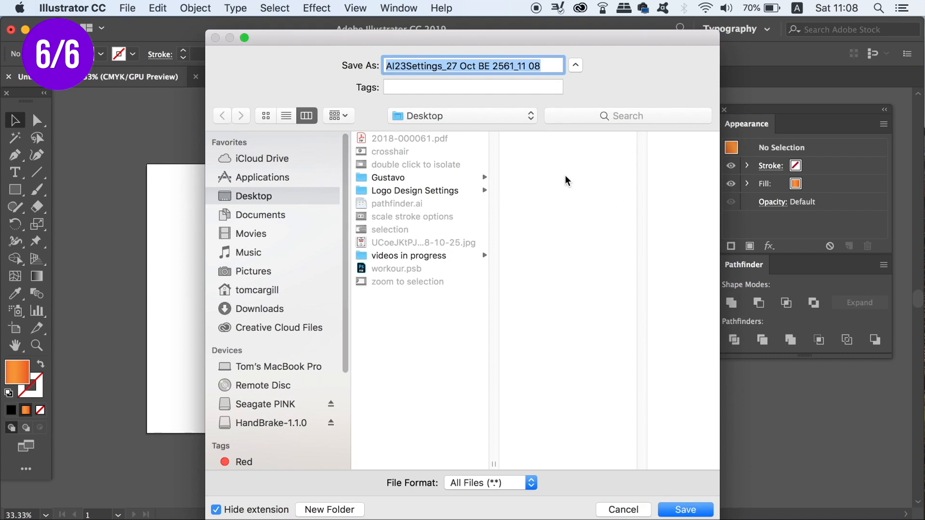
type("logo designing 2018")
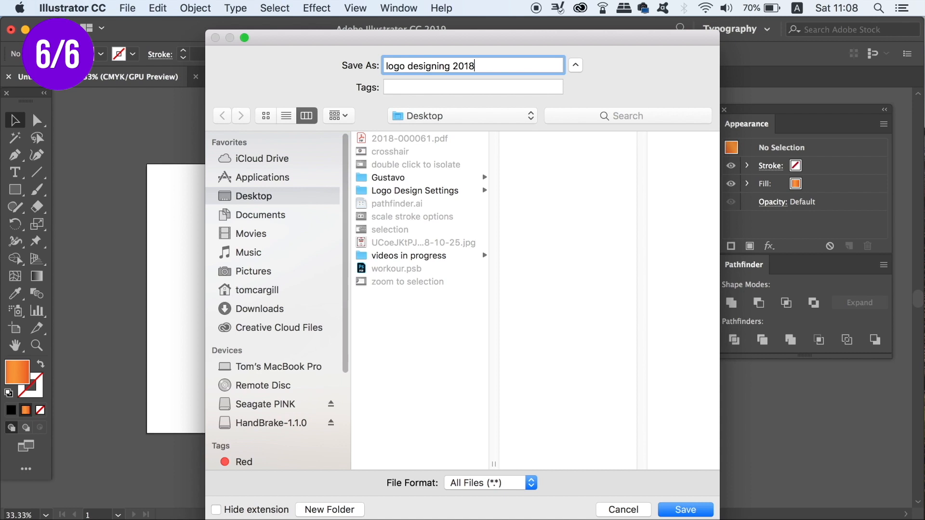
key("Return")
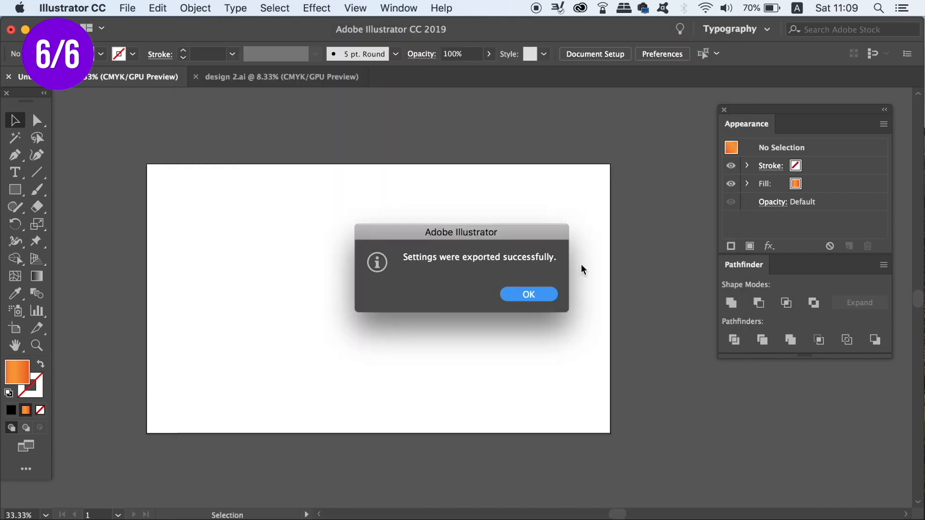
left_click(533, 293)
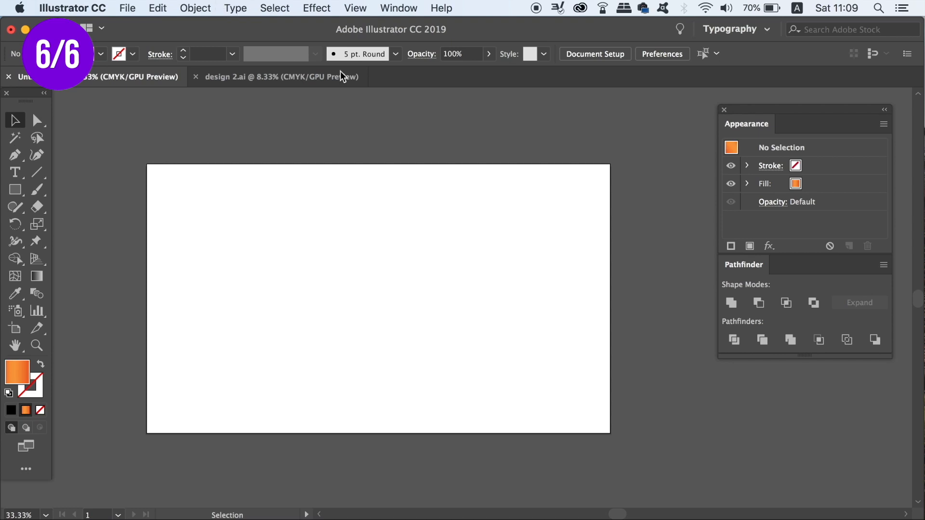
- Set the keyboard increment to 1 mm and reopen the preferences to check the value
key("super+k")
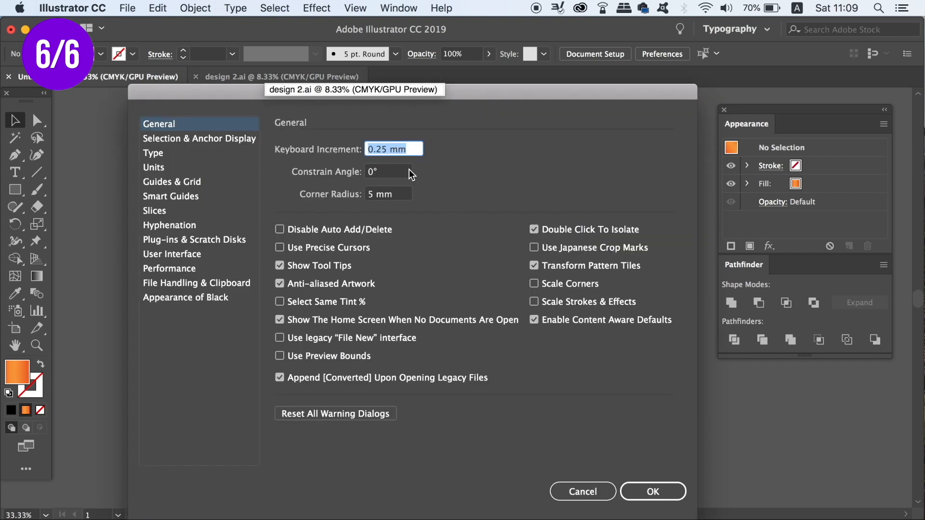
type("1")
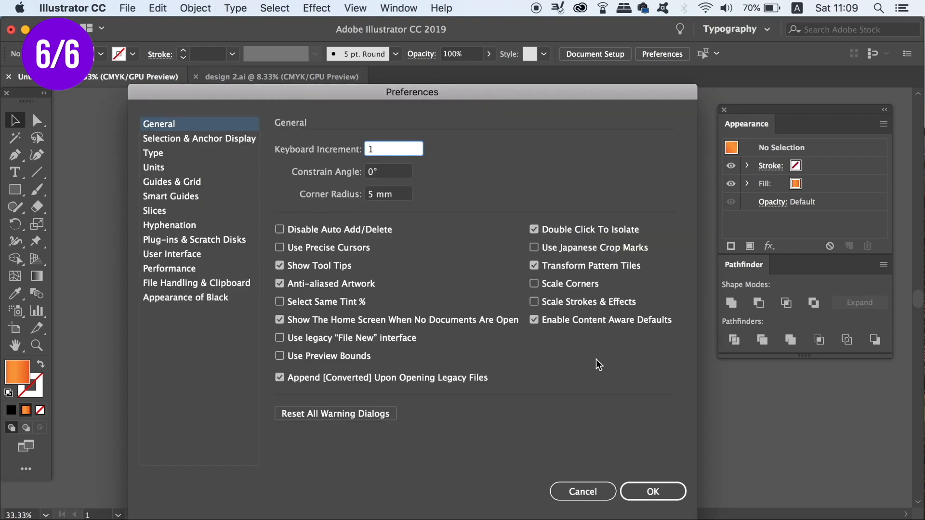
left_click(660, 487)
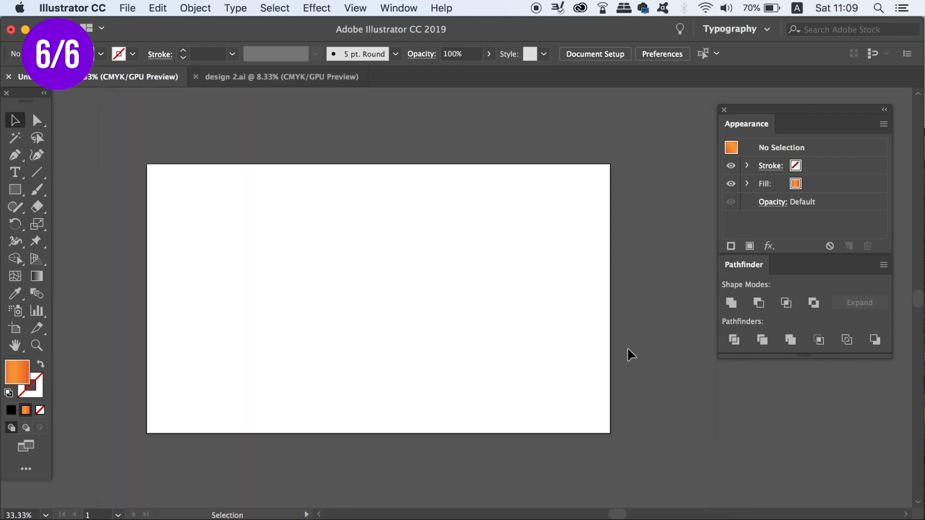
key("super+k")
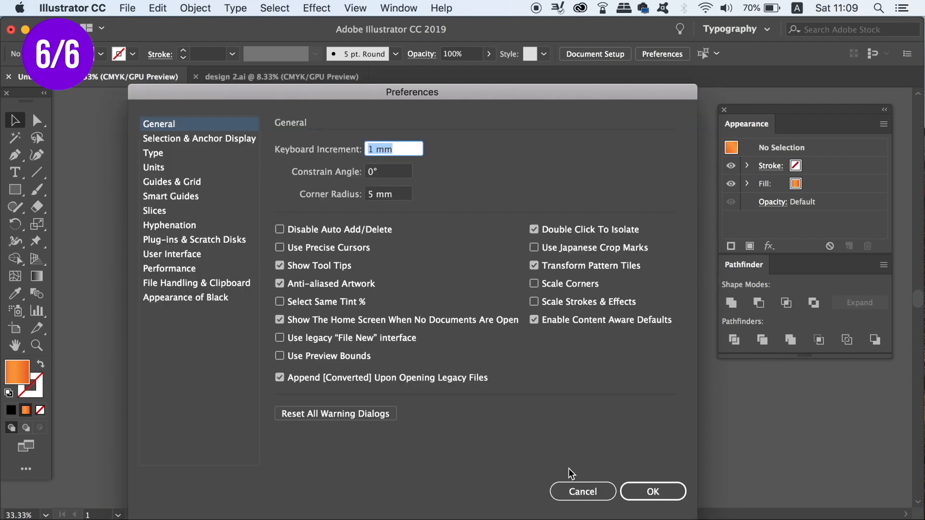
left_click(583, 492)
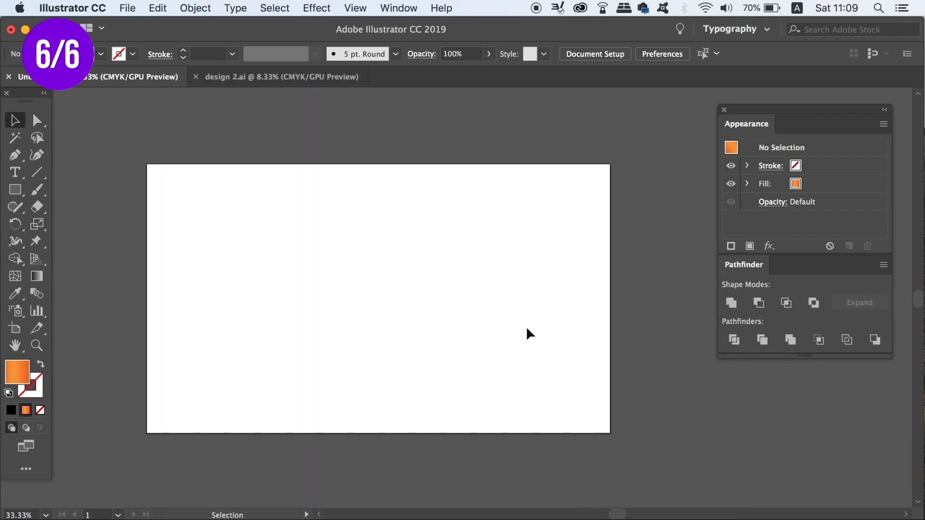
- Import the "logo designing 2018" settings file from the Desktop and let Illustrator restart without saving Untitled-1
left_click(126, 8)
mouse_move(158, 9)
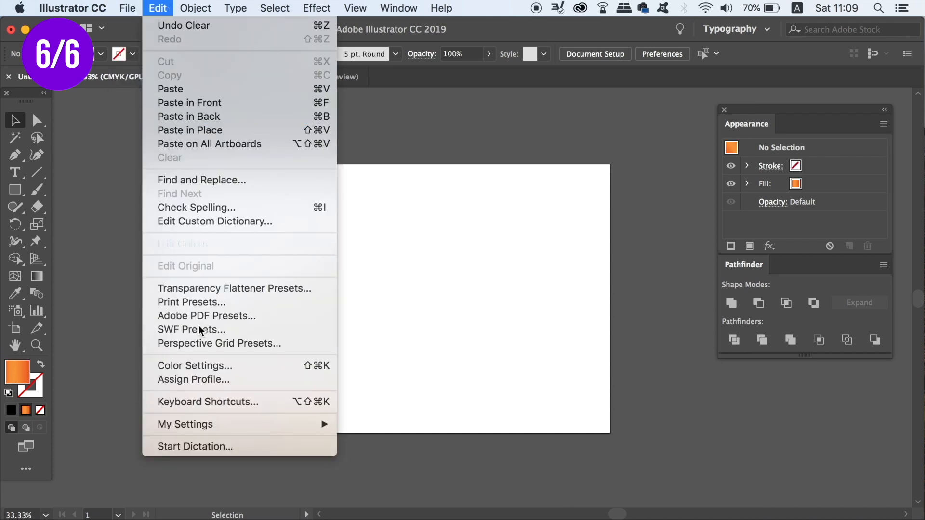
mouse_move(216, 422)
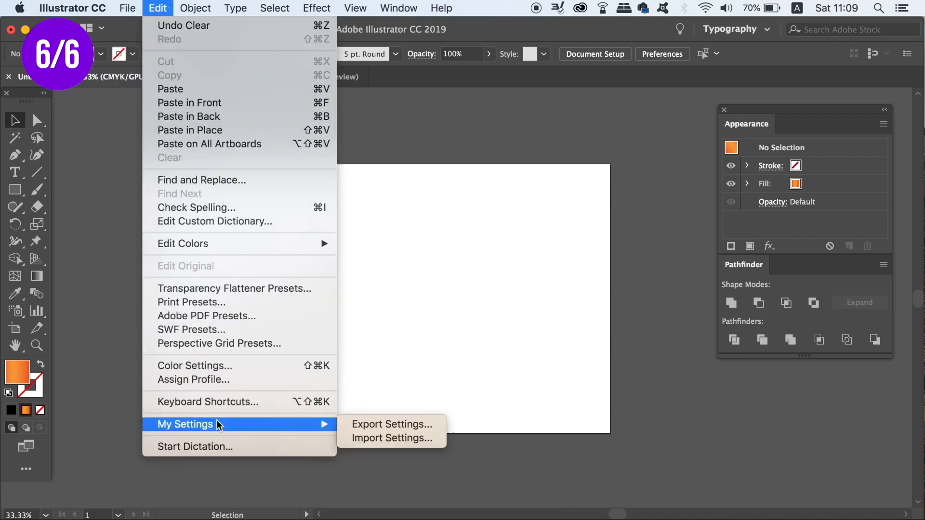
left_click(404, 441)
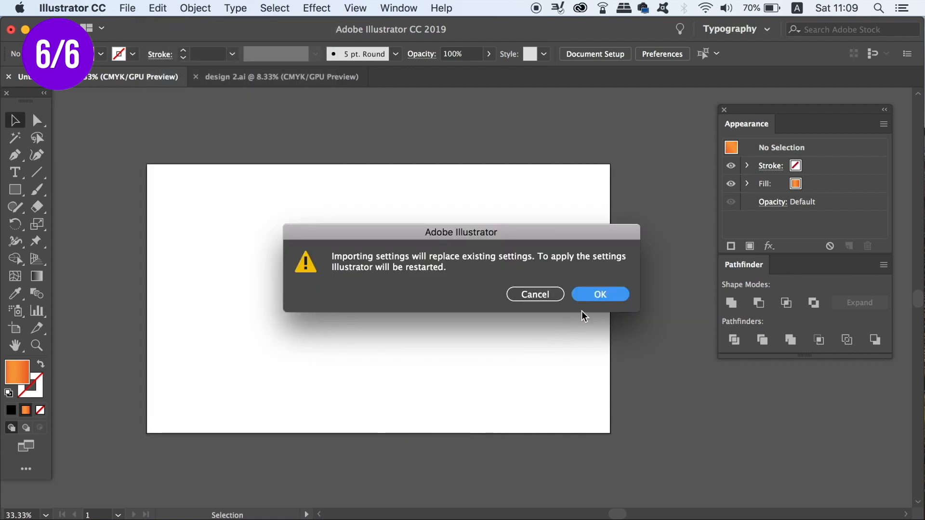
left_click(605, 298)
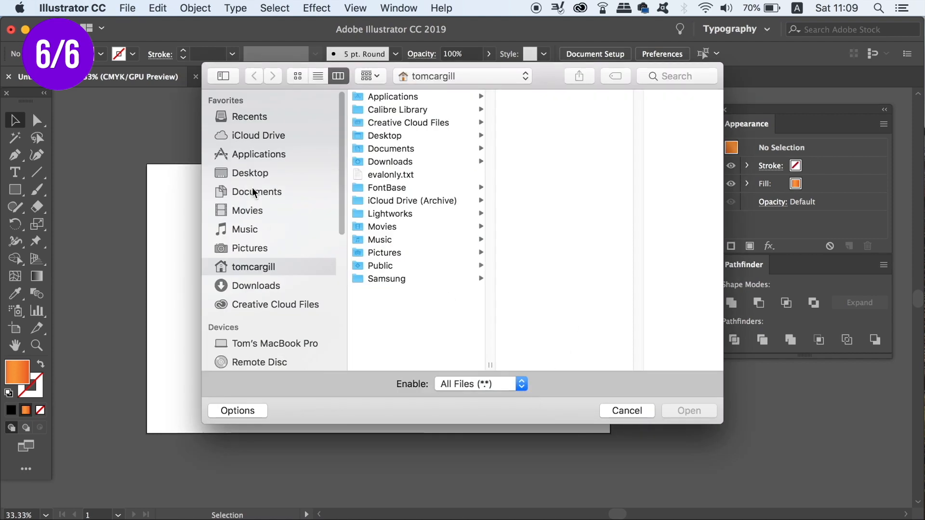
left_click(252, 172)
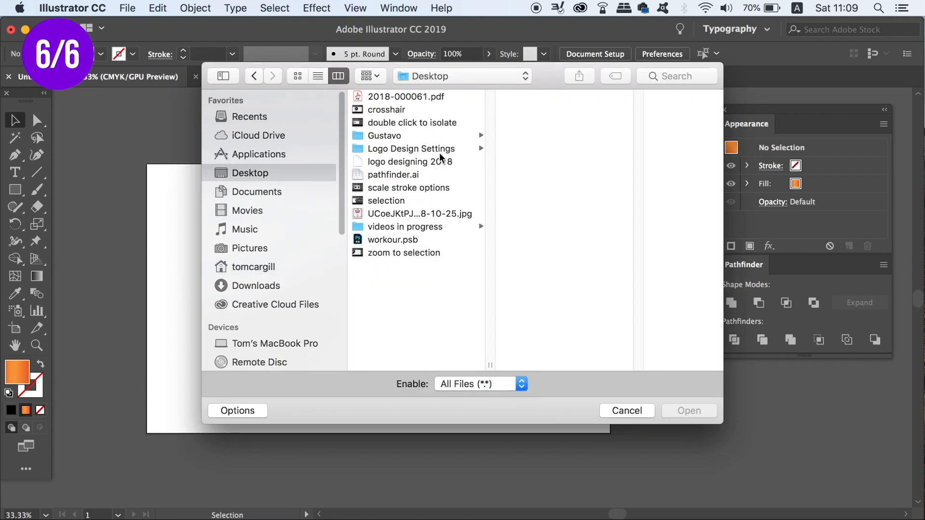
left_click(435, 162)
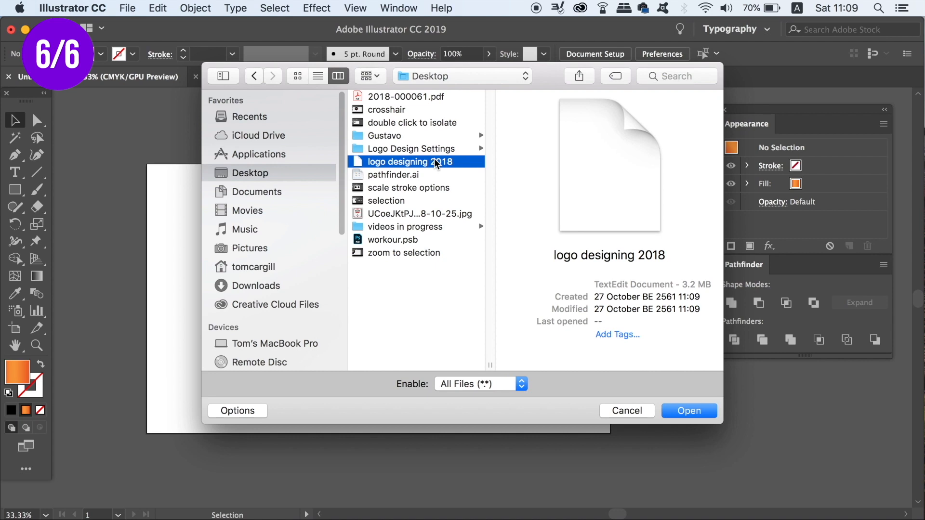
key("Return")
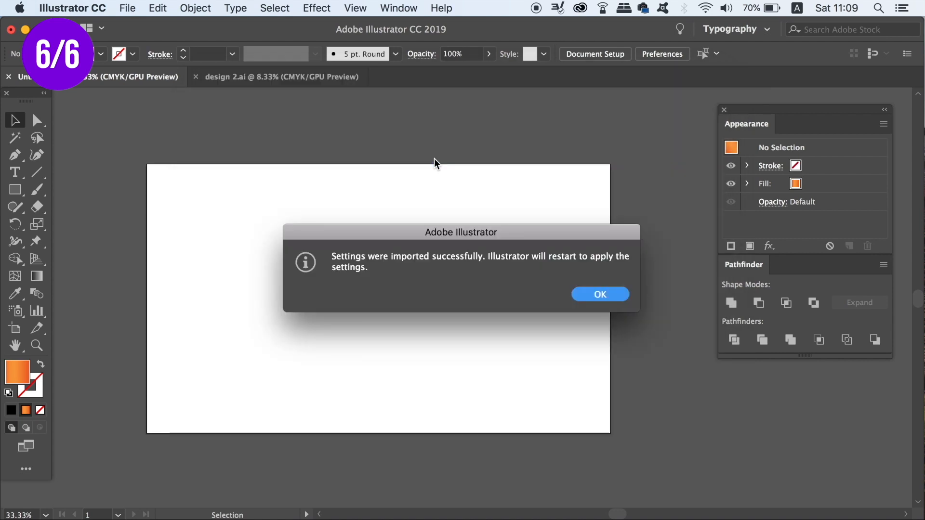
key("Return")
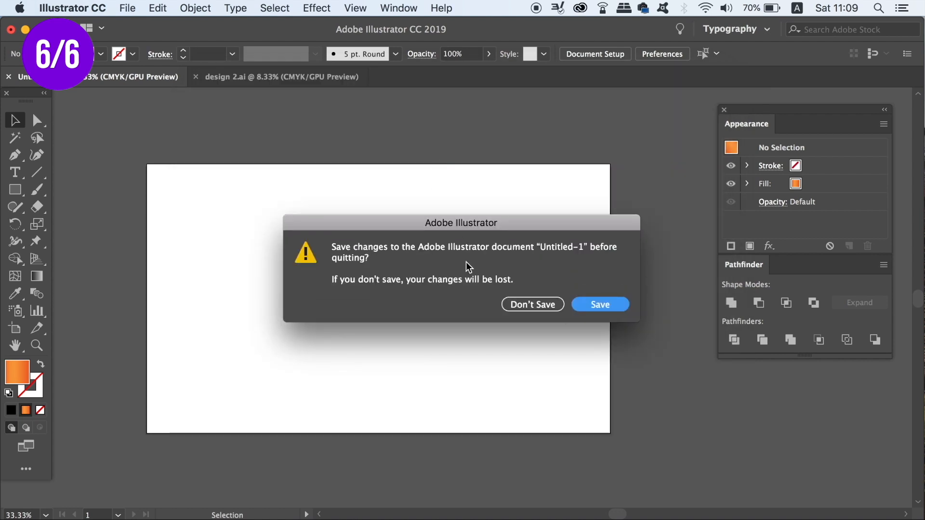
left_click(522, 302)
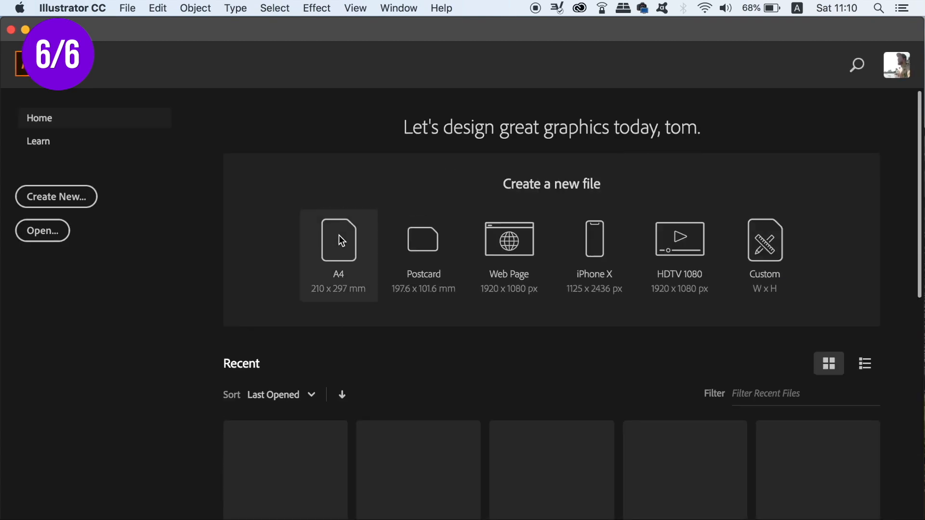
- Create a new A4 document and open the general preferences to check the keyboard increment
left_click(339, 236)
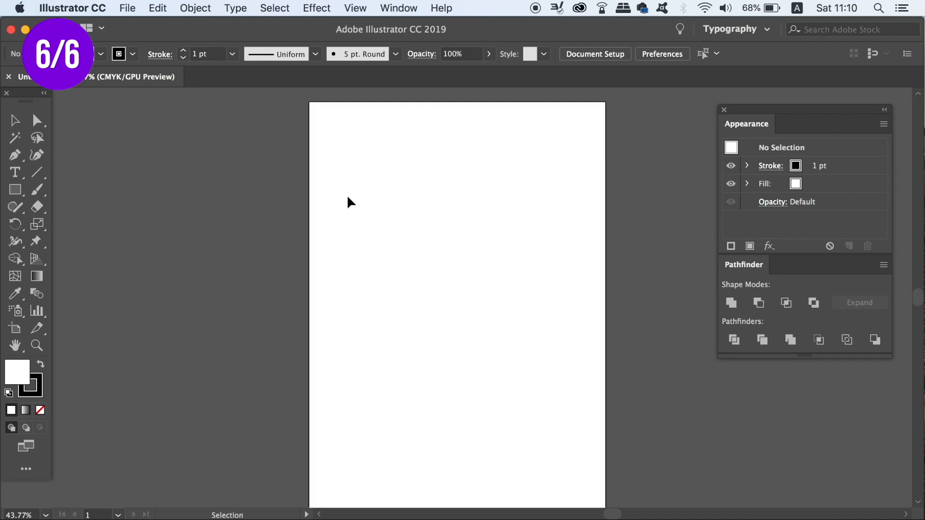
key("a")
key("super+k")
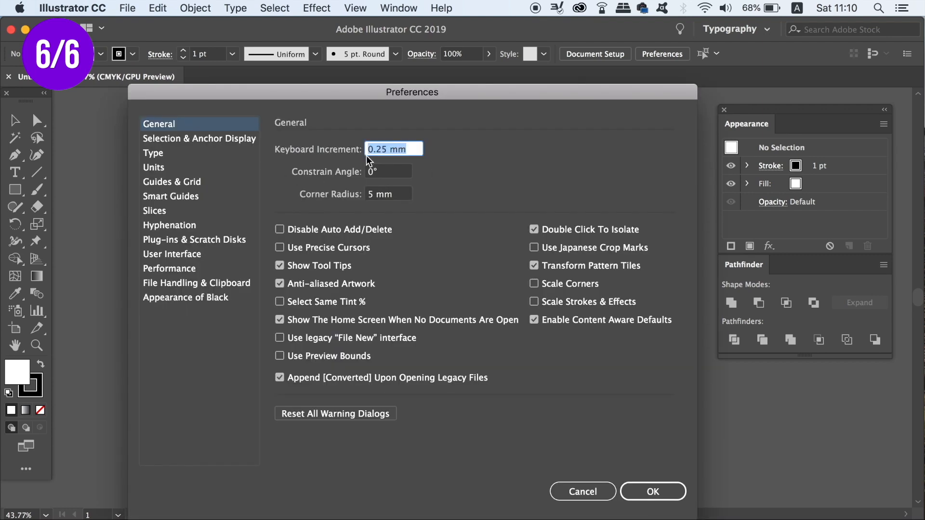